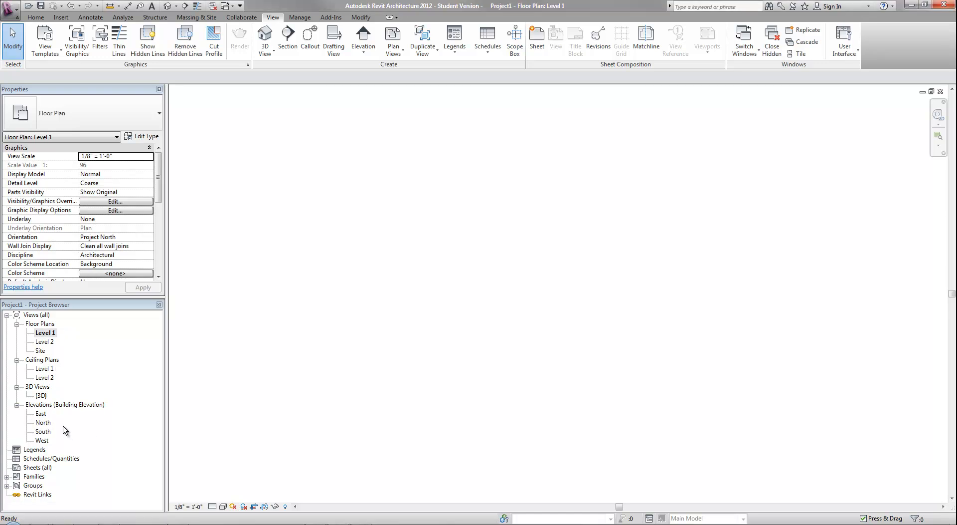
# Step: Open the East building elevation and set the elevation of Level 2 to 12' 0"
pyautogui.doubleClick(42, 414)
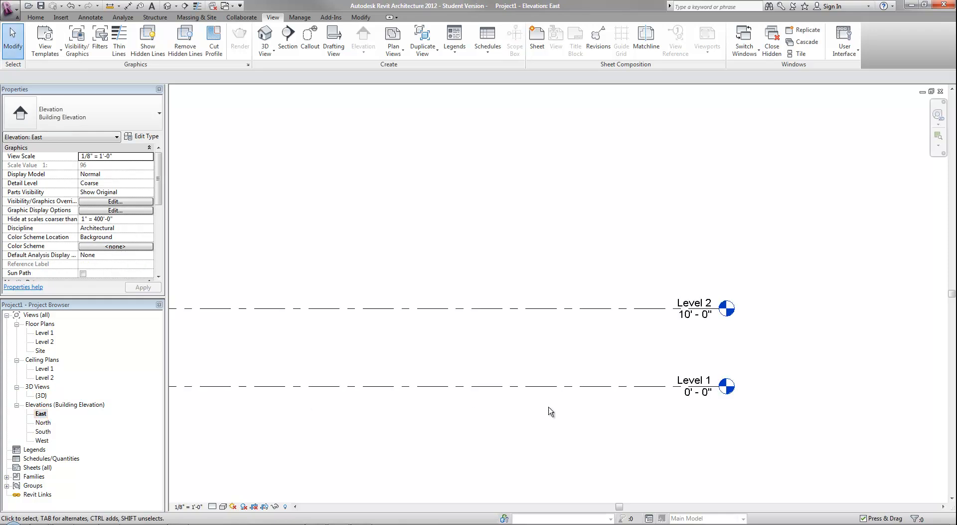
pyautogui.scroll(2, 525, 408)
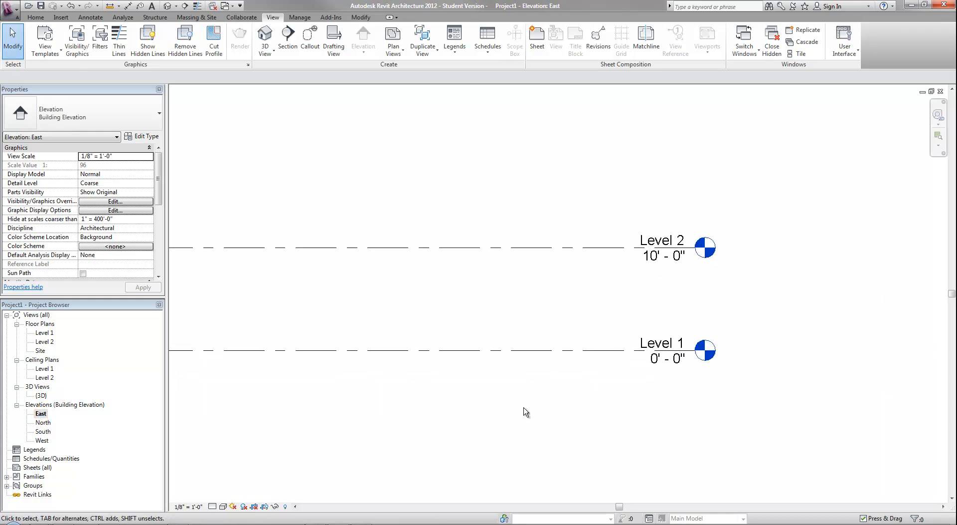
pyautogui.scroll(1, 490, 404)
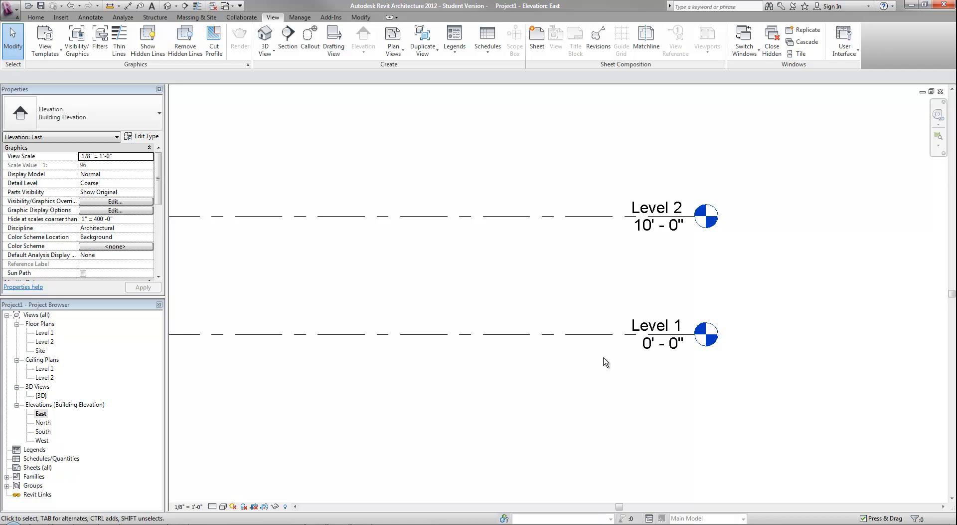
pyautogui.click(643, 216)
pyautogui.click(649, 231)
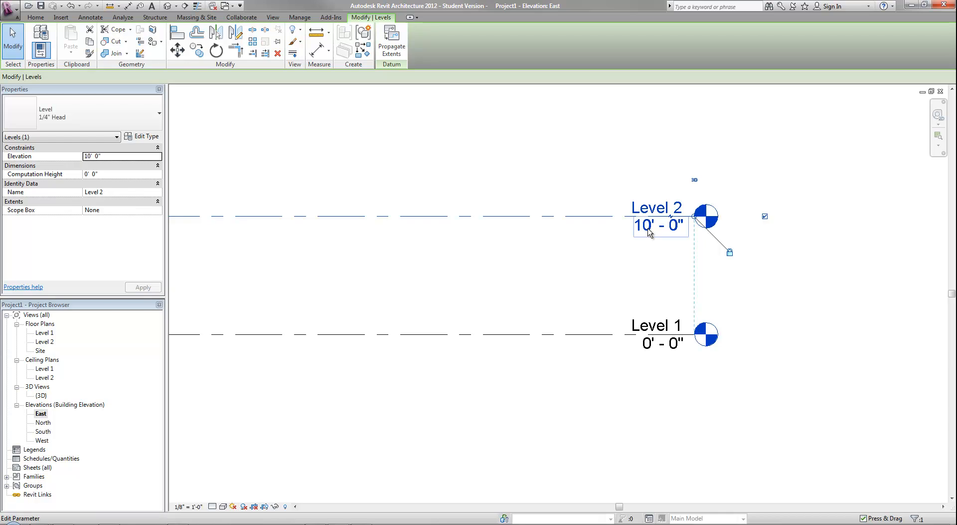
pyautogui.click(649, 231)
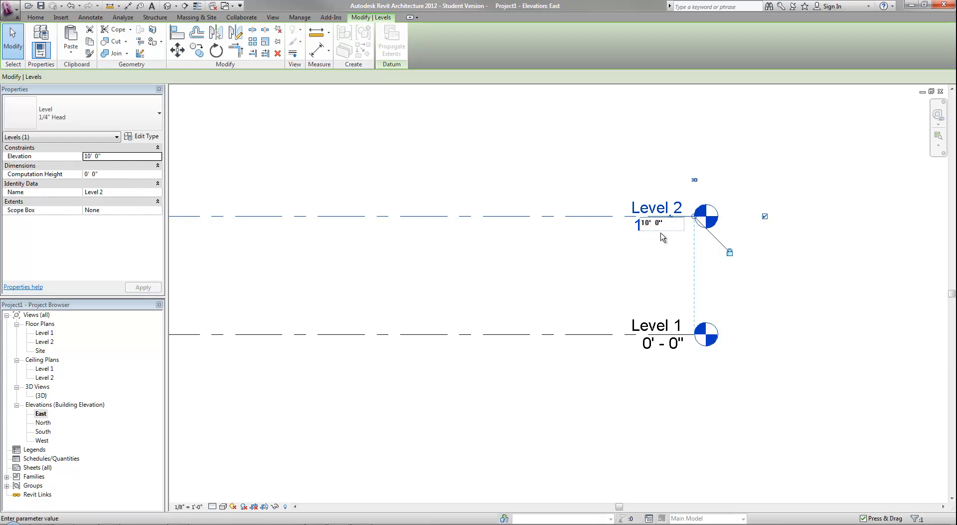
pyautogui.press('BackSpace')
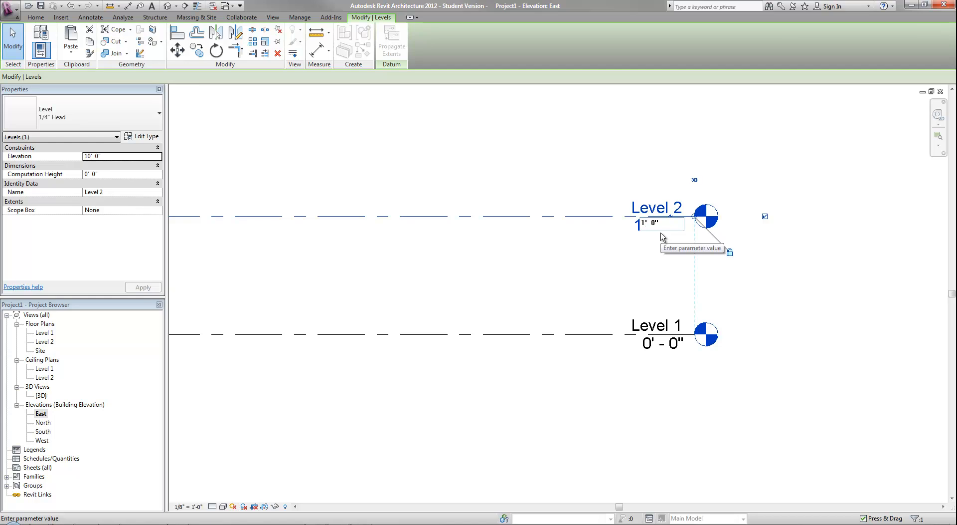
pyautogui.write('2')
pyautogui.press('Return')
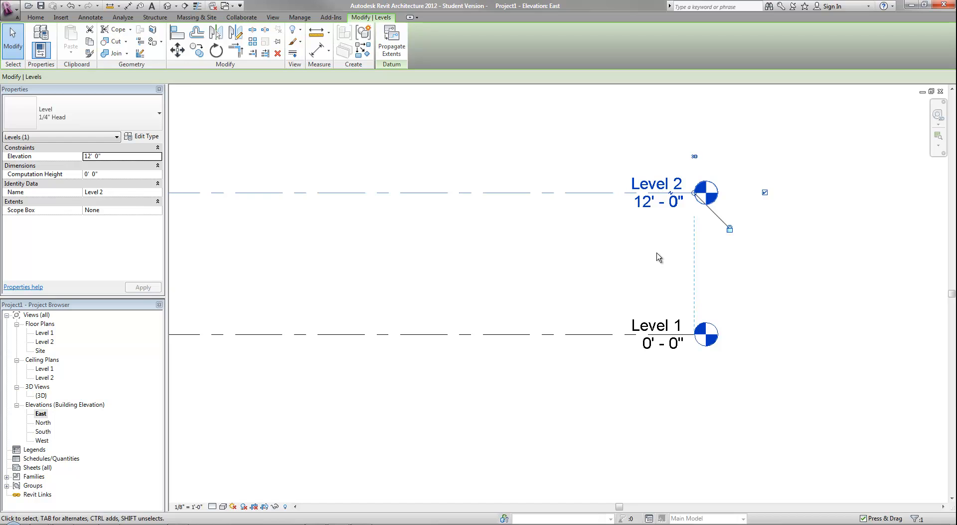
# Step: Draw a new level line 10' 0" below Level 1, aligned with both ends of the existing levels
pyautogui.moveTo(474, 257); pyautogui.dragTo(637, 298, button='middle')
pyautogui.scroll(-4, 636, 297)
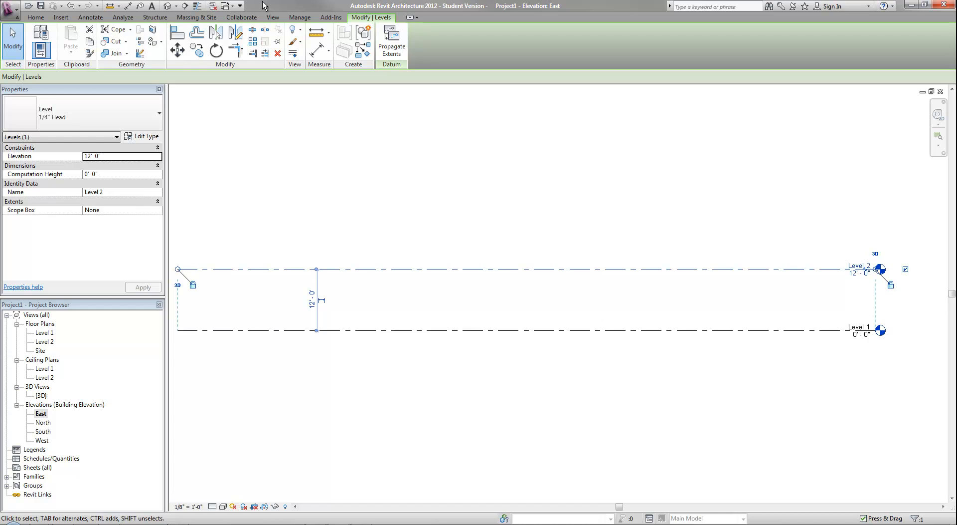
pyautogui.click(36, 17)
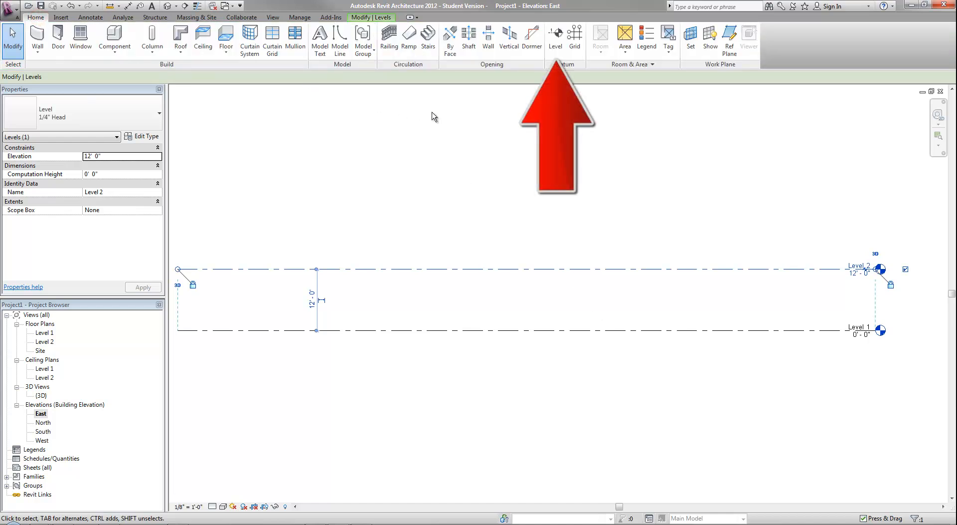
pyautogui.click(558, 44)
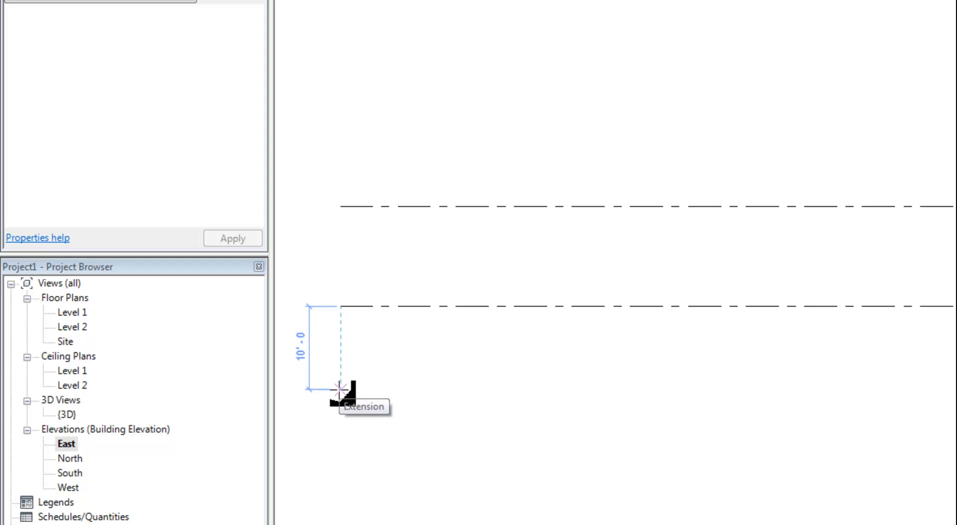
pyautogui.click(339, 388)
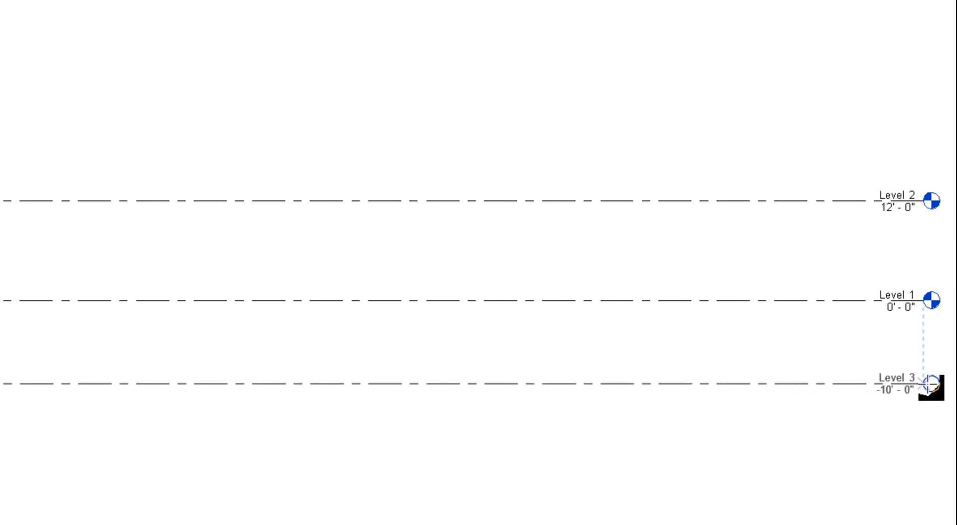
pyautogui.click(930, 383)
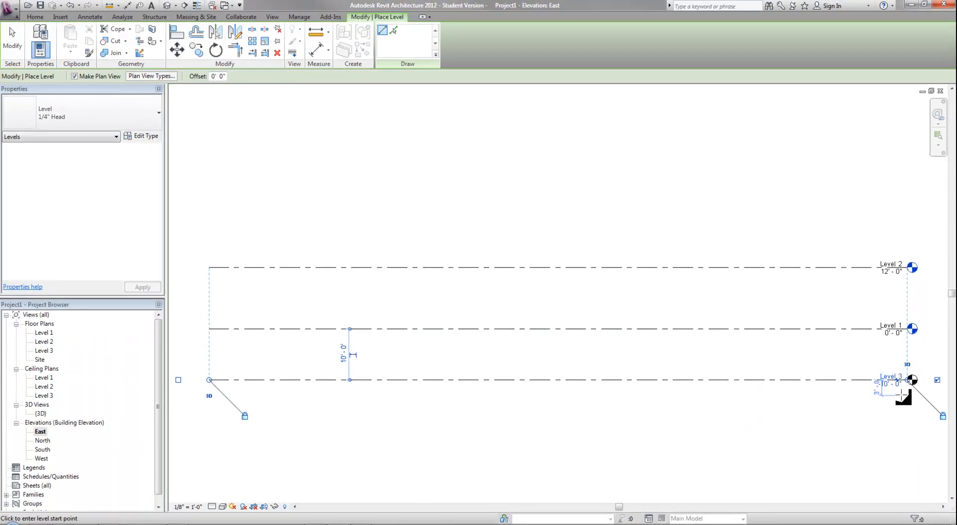
pyautogui.press('Escape')
pyautogui.press('Escape')
# Step: Rename the new lowest level BASEMENT and rename its corresponding views to match
pyautogui.scroll(4, 910, 391)
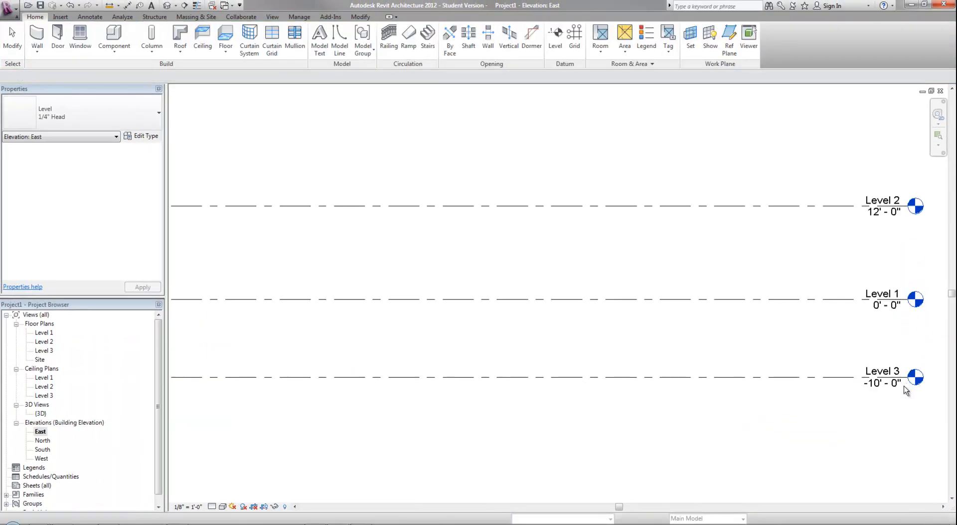
pyautogui.click(786, 383)
pyautogui.click(798, 377)
pyautogui.write('BASEME')
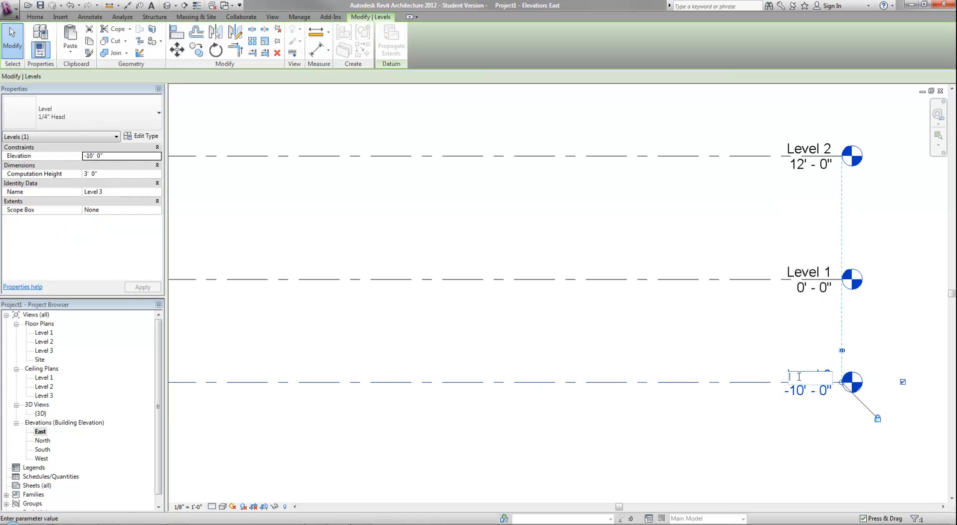
pyautogui.write('NT')
pyautogui.press('Return')
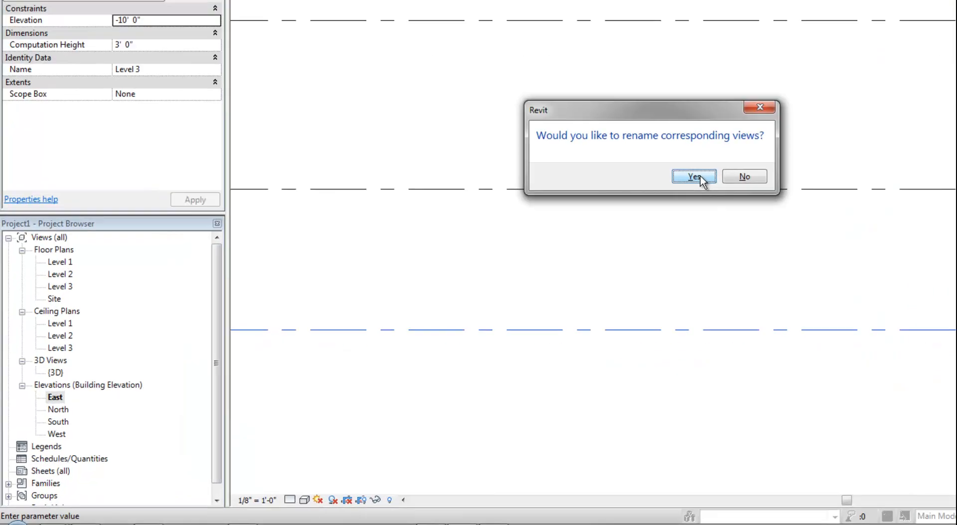
pyautogui.click(700, 177)
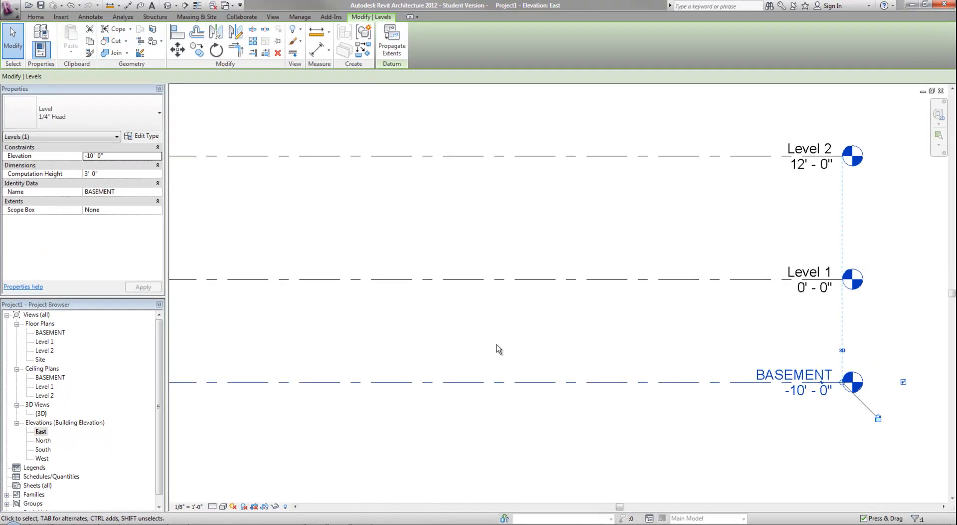
# Step: Open the Level 1 floor plan view
pyautogui.scroll(-3, 425, 343)
pyautogui.moveTo(479, 350); pyautogui.dragTo(532, 346, button='middle')
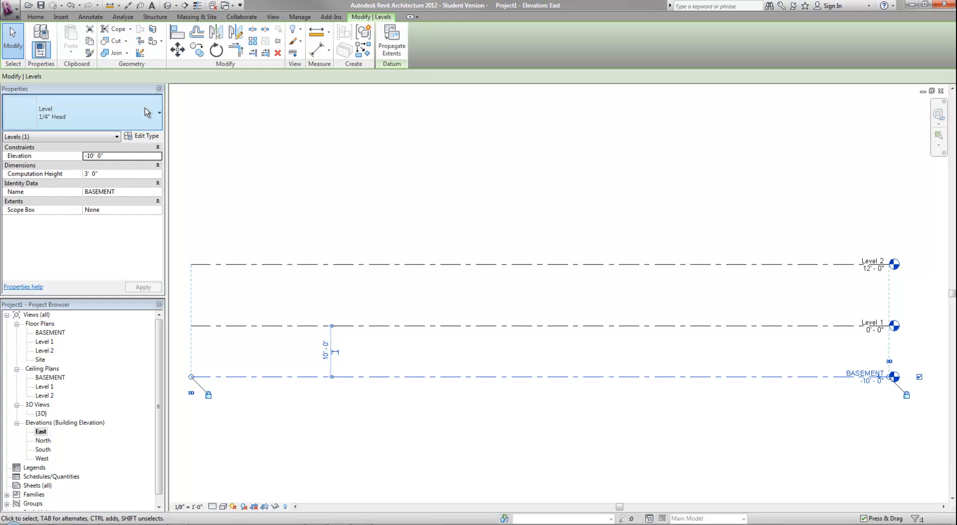
pyautogui.click(36, 16)
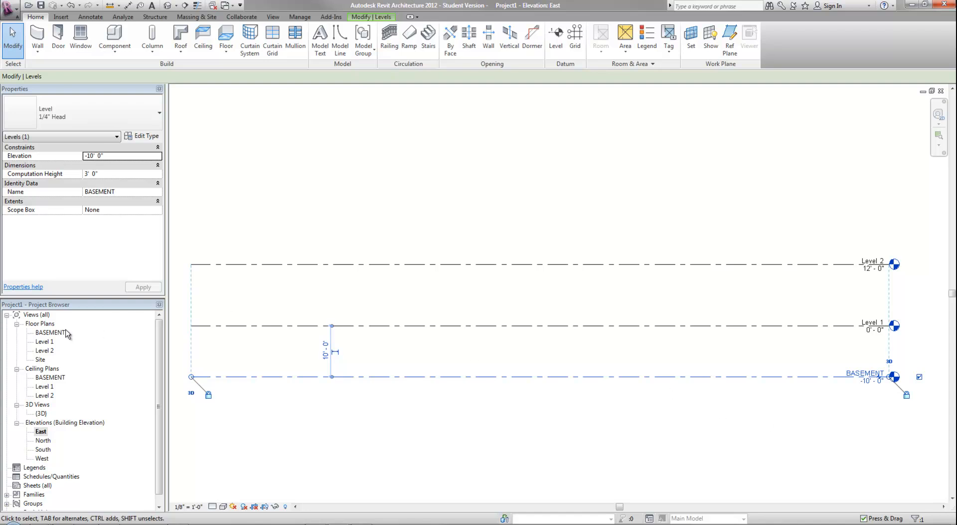
pyautogui.doubleClick(46, 343)
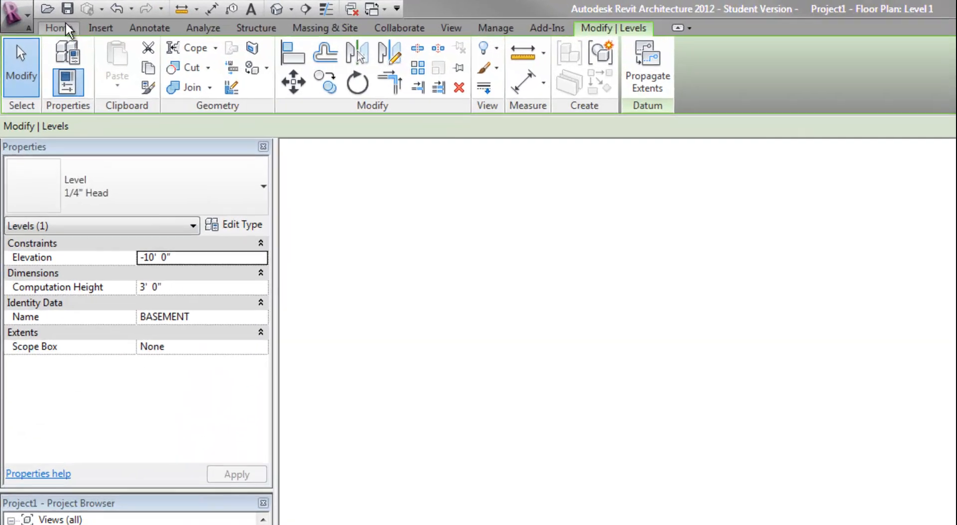
# Step: Start the Wall command and choose the Generic - 8" Masonry basic wall type
pyautogui.click(35, 17)
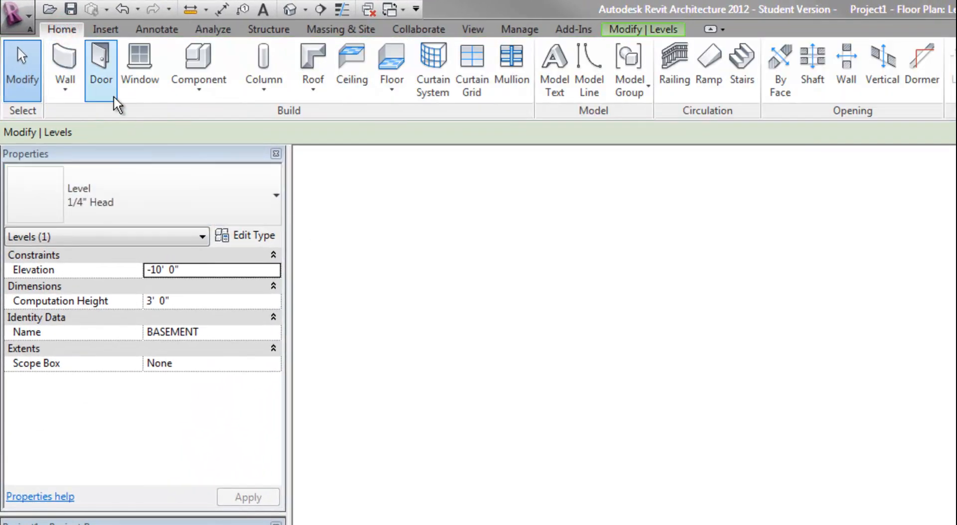
pyautogui.click(60, 59)
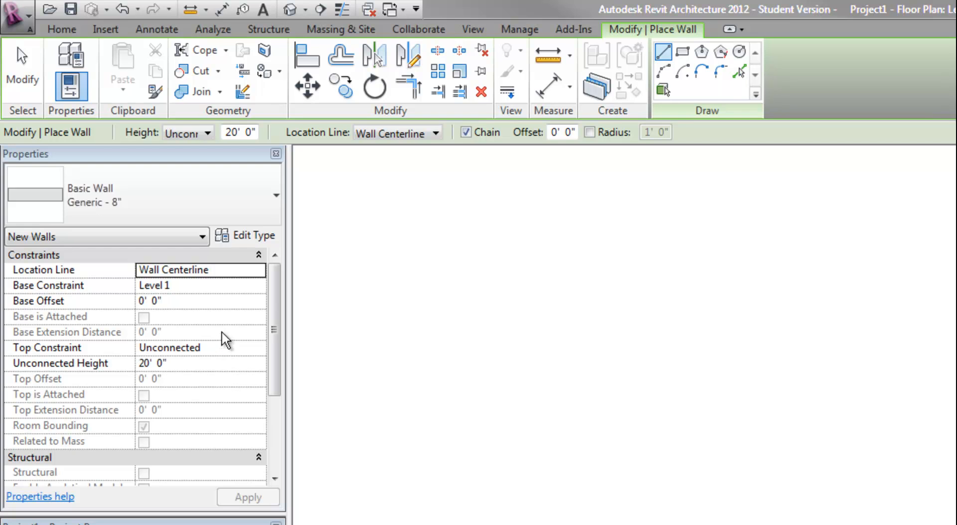
pyautogui.click(207, 198)
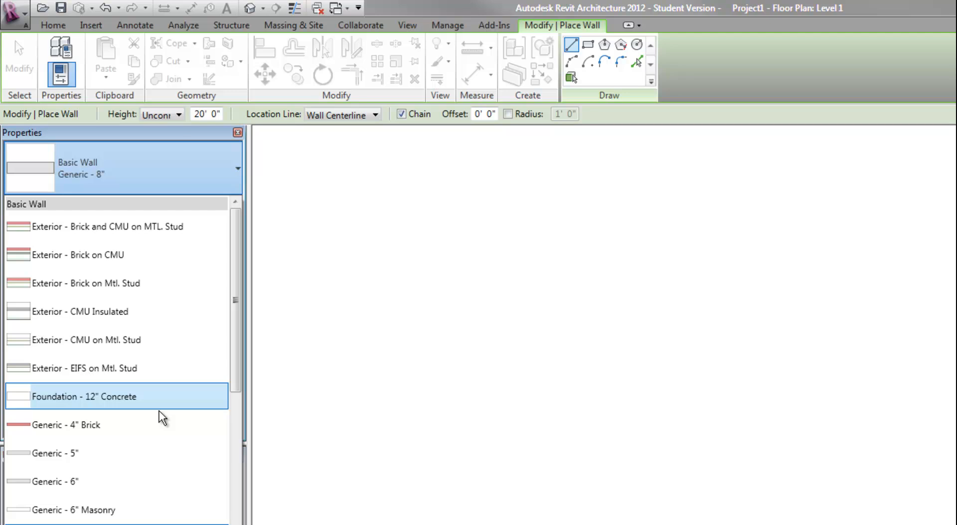
pyautogui.scroll(-2, 160, 411)
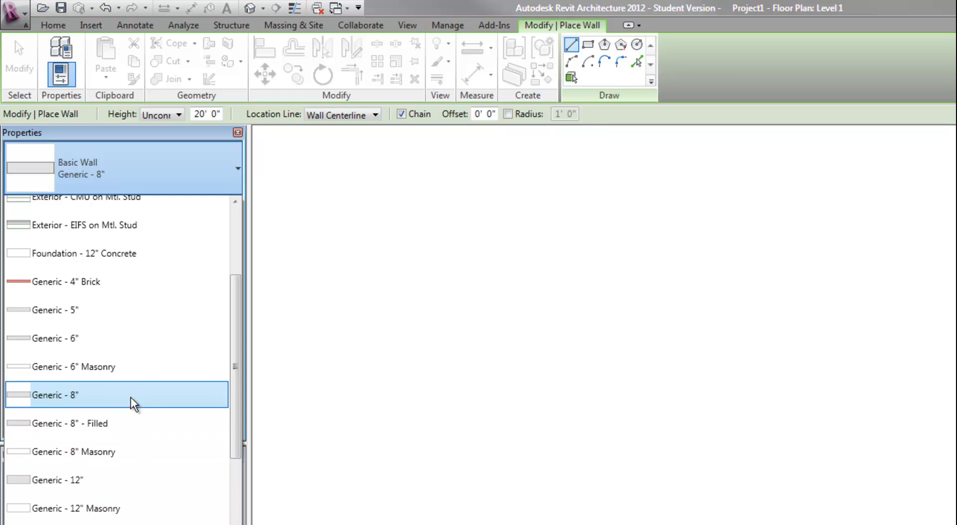
pyautogui.moveTo(129, 397)
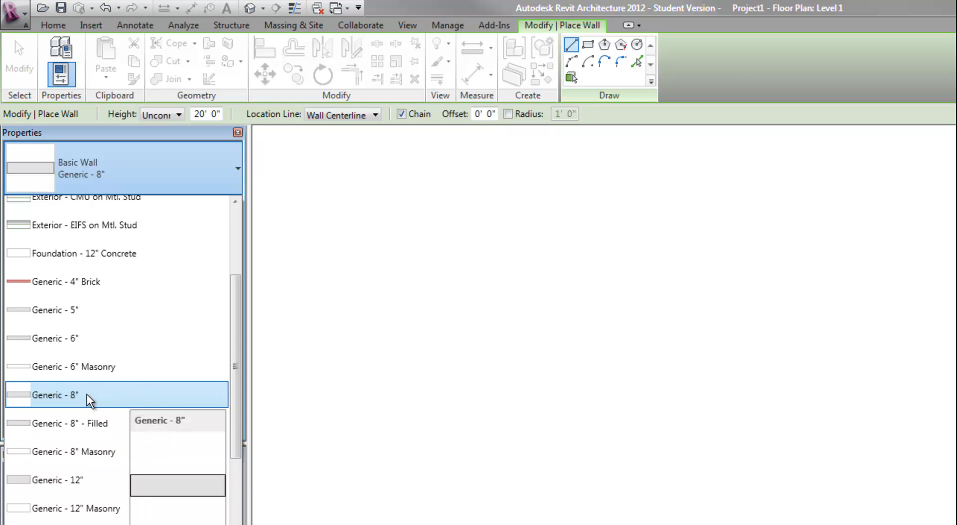
pyautogui.click(93, 450)
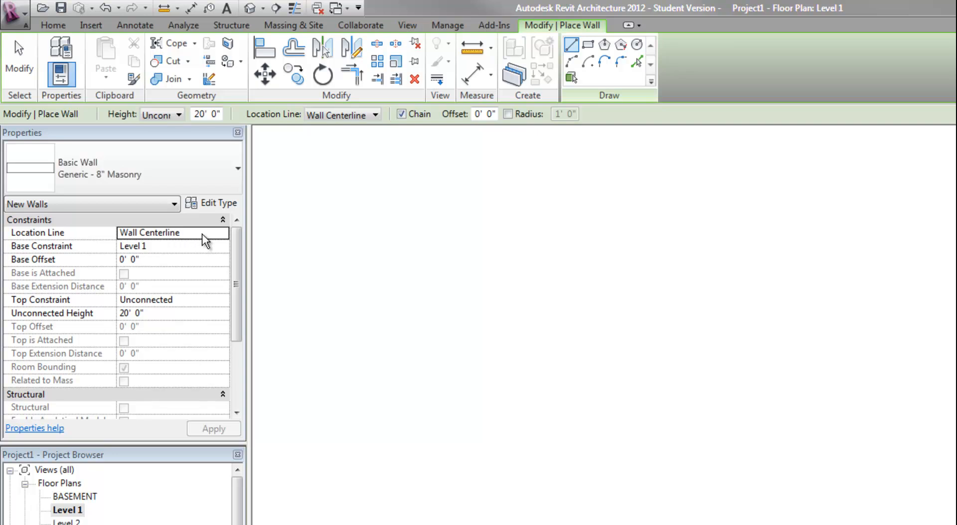
# Step: Set the location line for the new walls to Finish Face: Exterior
pyautogui.click(217, 232)
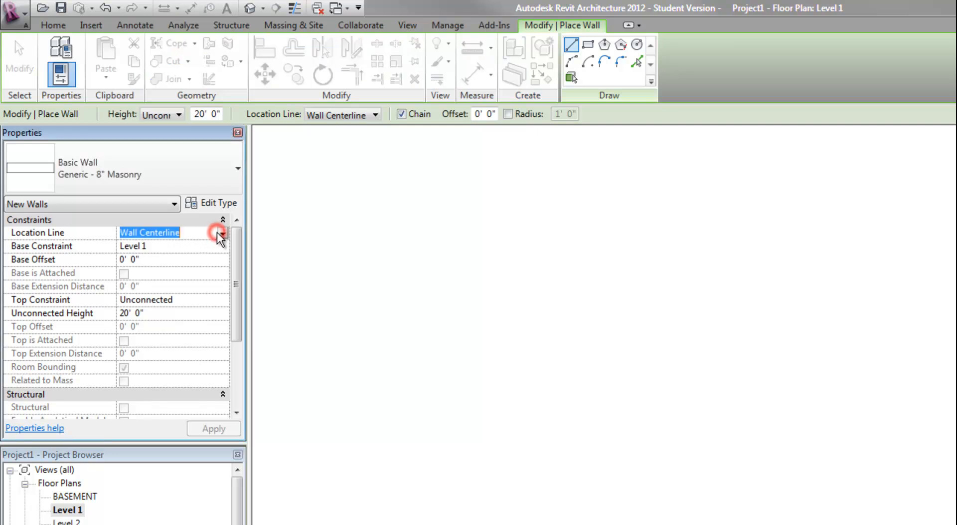
pyautogui.click(223, 233)
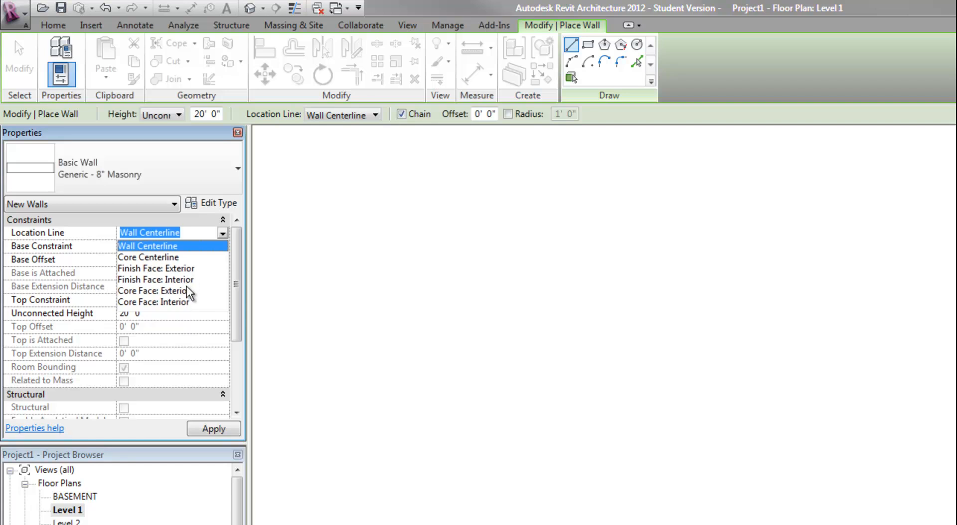
pyautogui.click(394, 6)
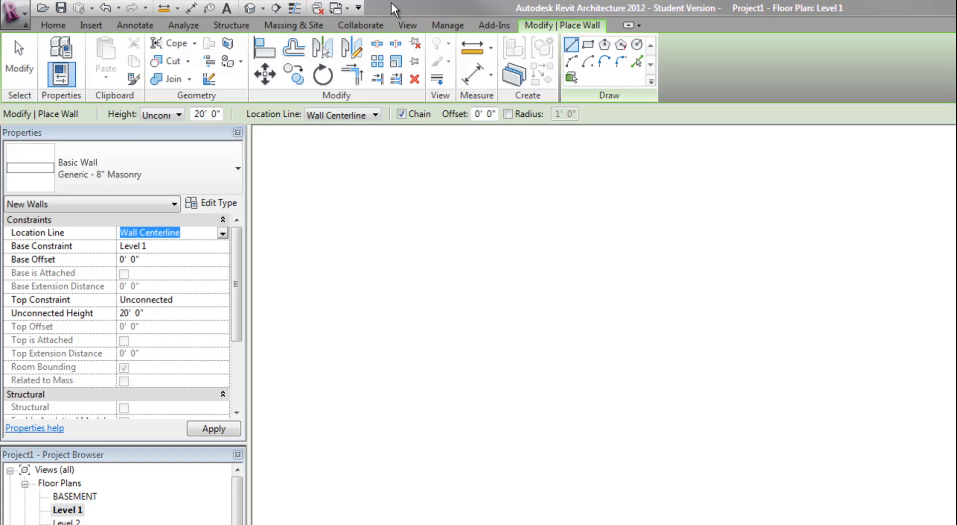
pyautogui.click(375, 115)
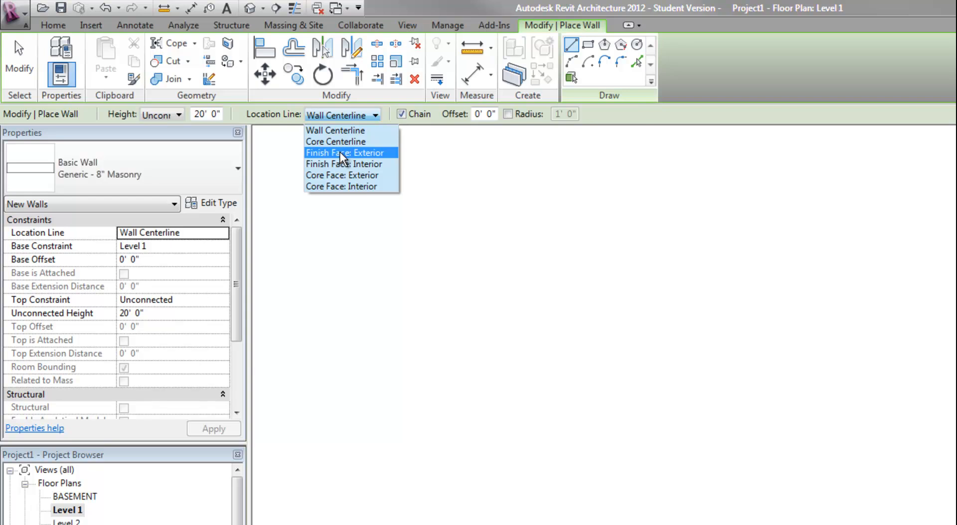
pyautogui.click(340, 152)
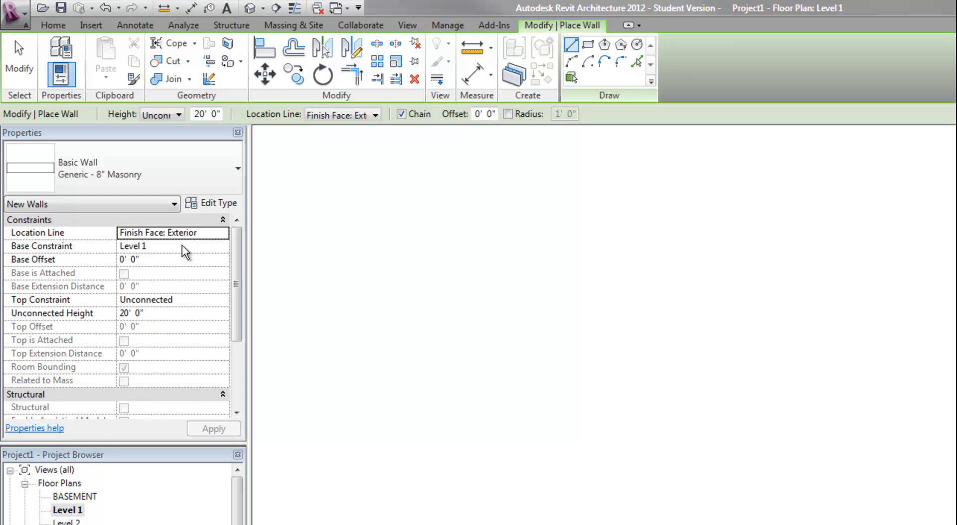
# Step: Set the top constraint for the new walls to Up to level: Level 2
pyautogui.click(221, 299)
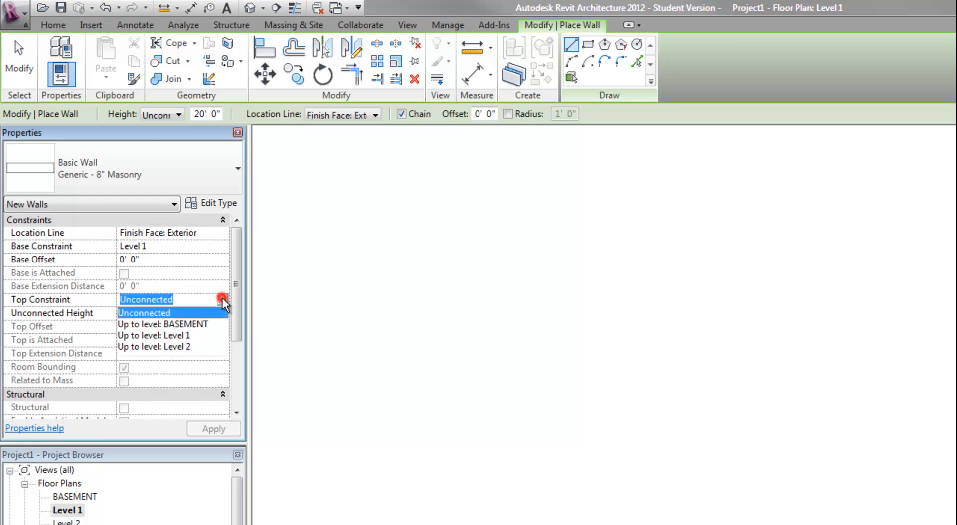
pyautogui.click(222, 300)
pyautogui.click(186, 344)
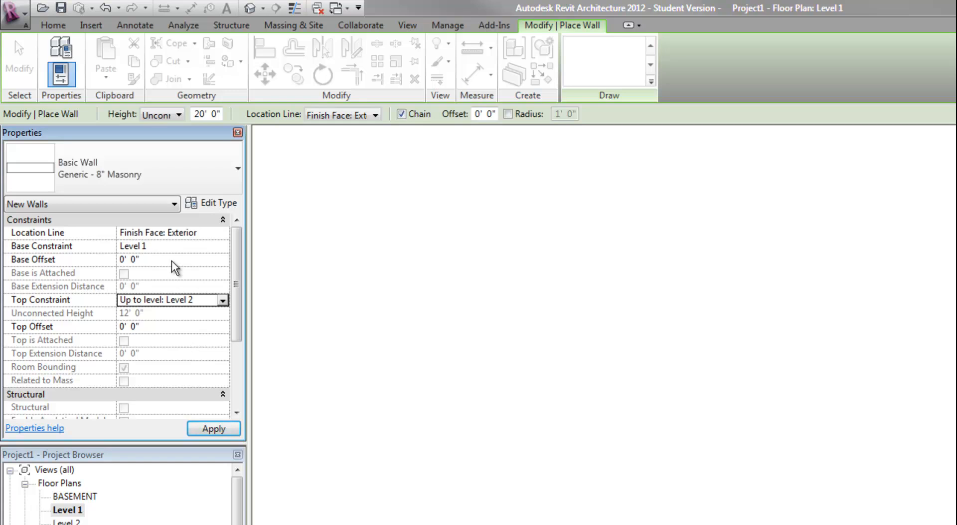
pyautogui.click(154, 258)
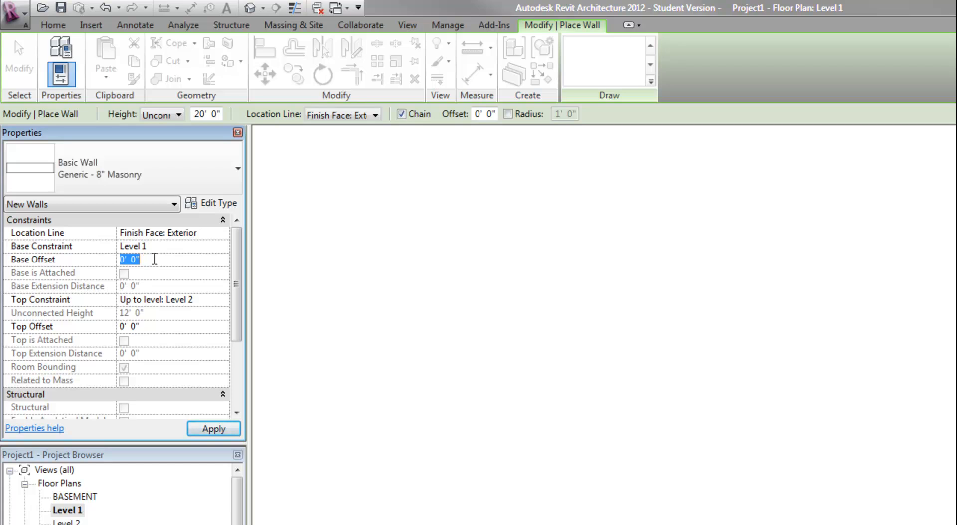
pyautogui.click(150, 326)
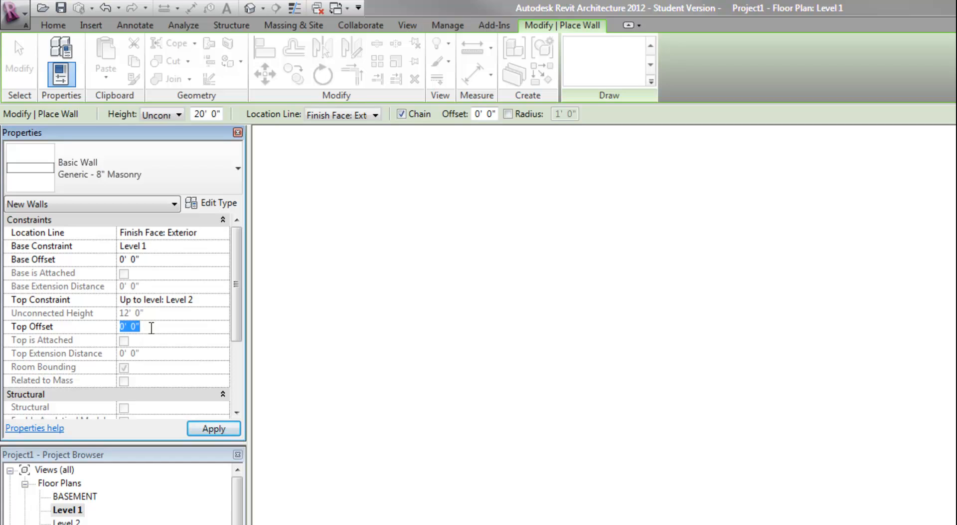
pyautogui.click(149, 260)
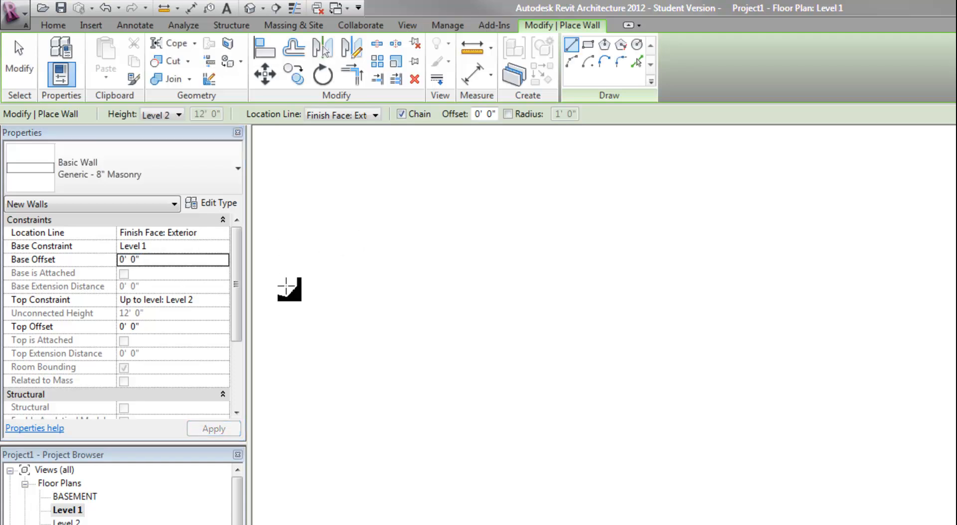
# Step: Draw three connected walls: a top wall about 16' long, a right wall downward about 18', and a bottom wall back left about 15'
pyautogui.click(713, 320)
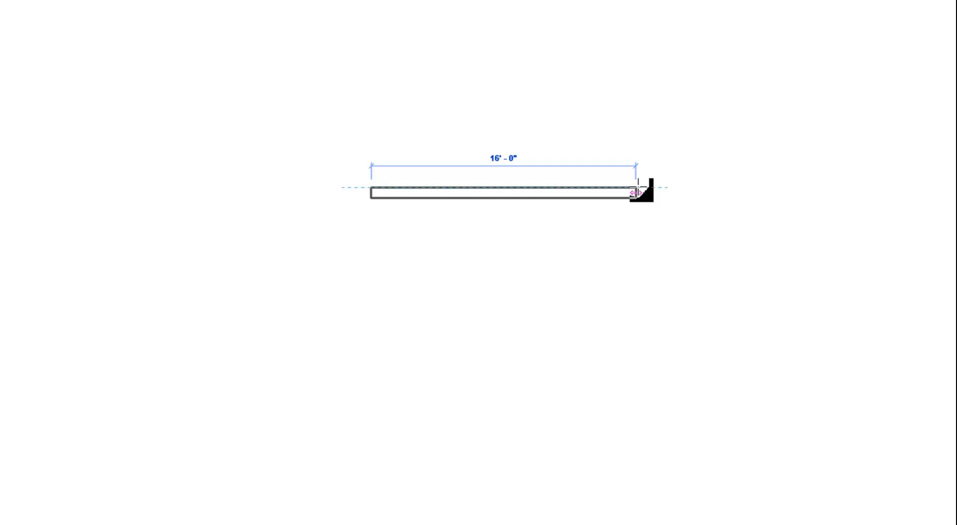
pyautogui.click(637, 188)
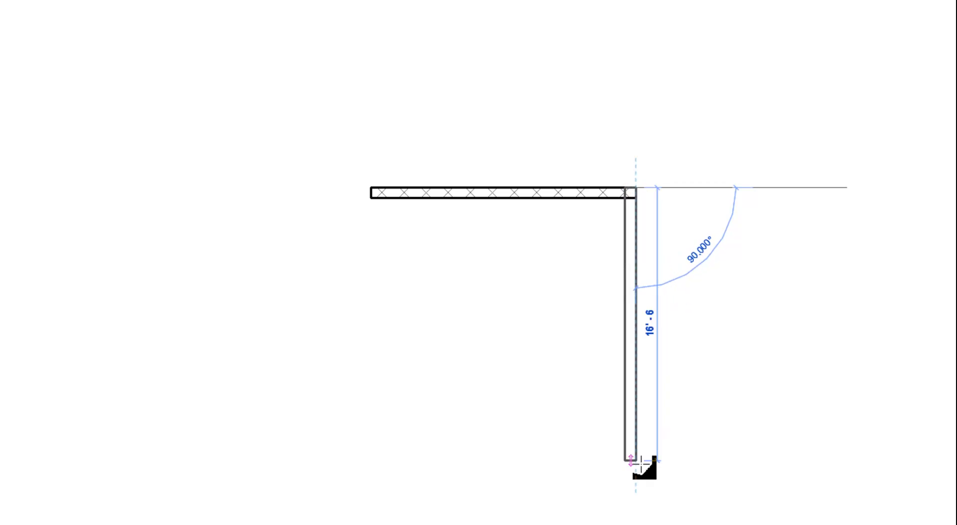
pyautogui.click(638, 477)
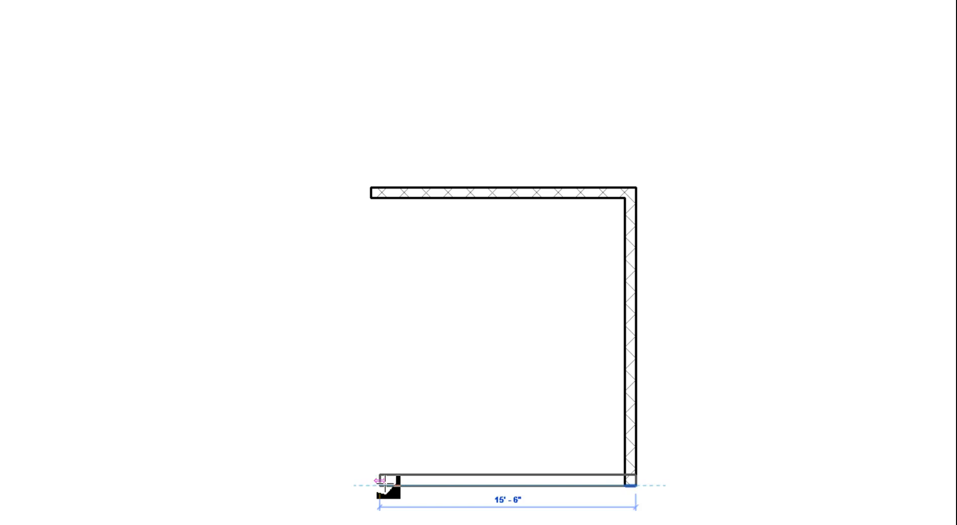
pyautogui.click(387, 482)
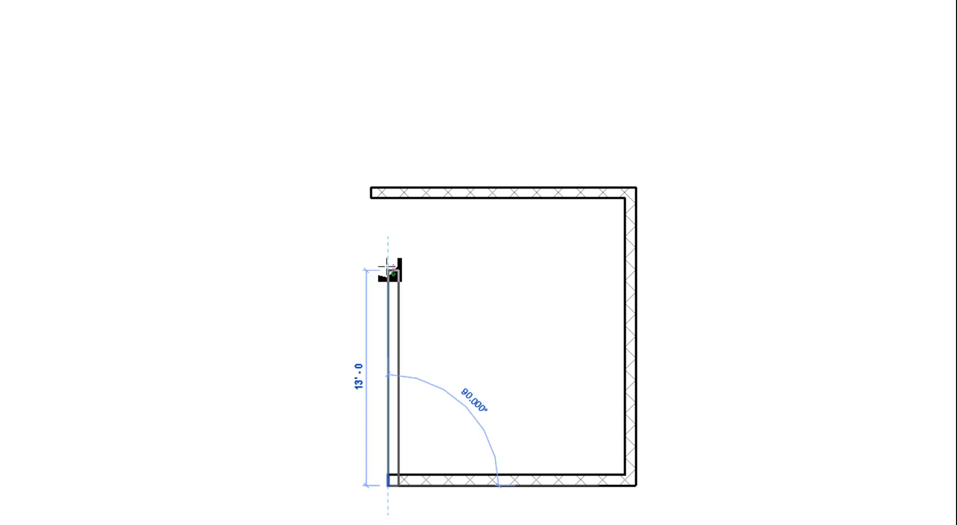
# Step: Continue the chain with a vertical wall 25' long going up from the bottom wall's left end, and finish the Wall command
pyautogui.scroll(3, 387, 270)
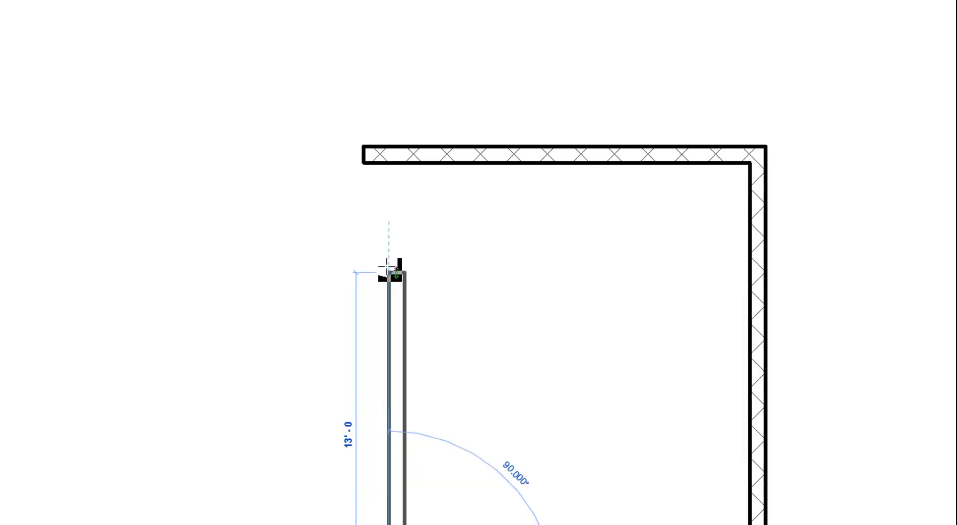
pyautogui.moveTo(388, 269); pyautogui.dragTo(390, 208, button='middle')
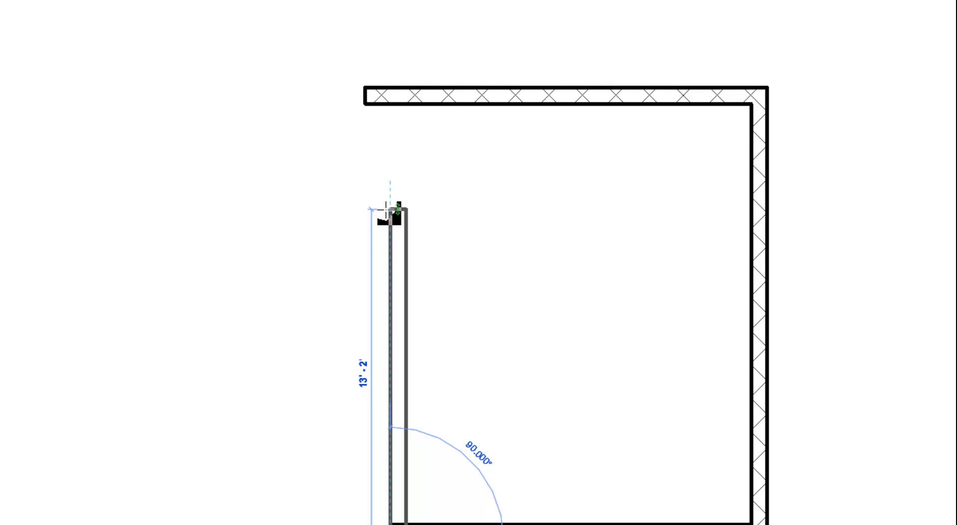
pyautogui.scroll(-5, 391, 209)
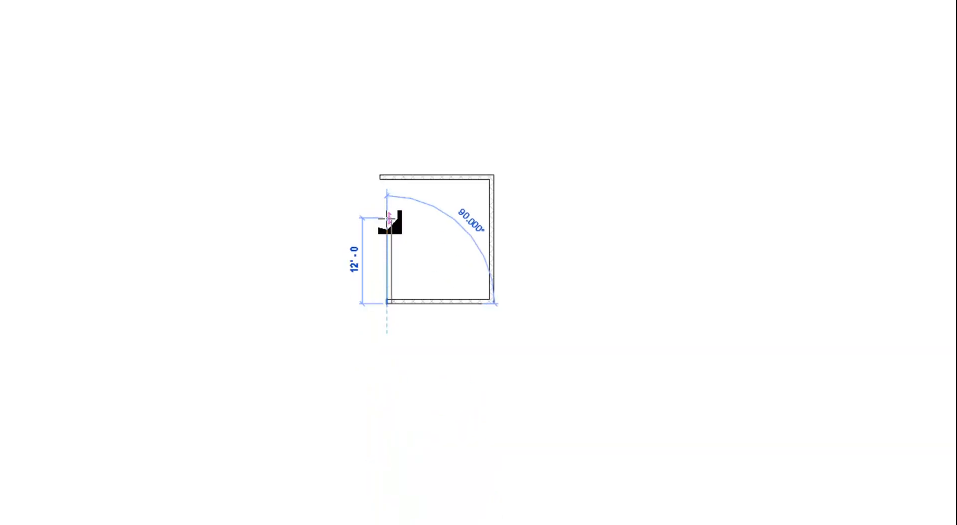
pyautogui.scroll(3, 390, 222)
pyautogui.scroll(3, 392, 219)
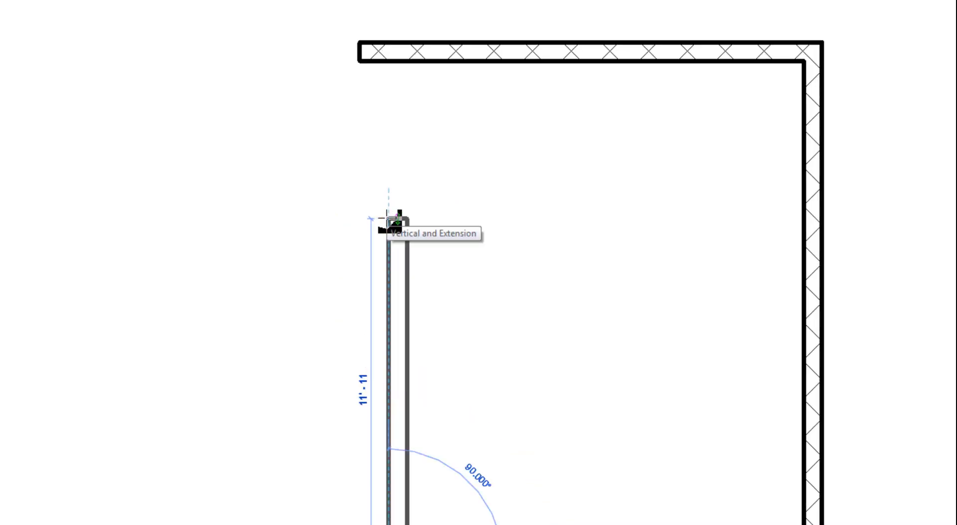
pyautogui.scroll(-1, 389, 215)
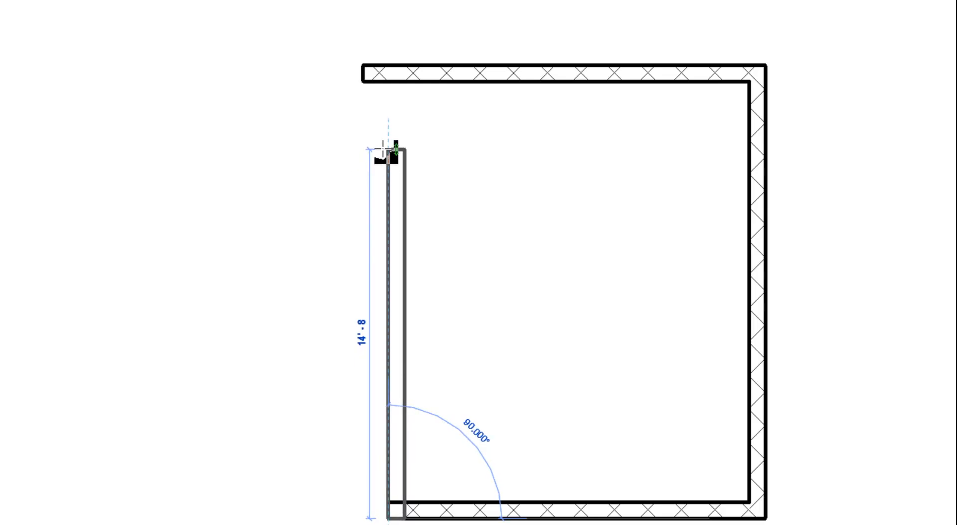
pyautogui.write('25')
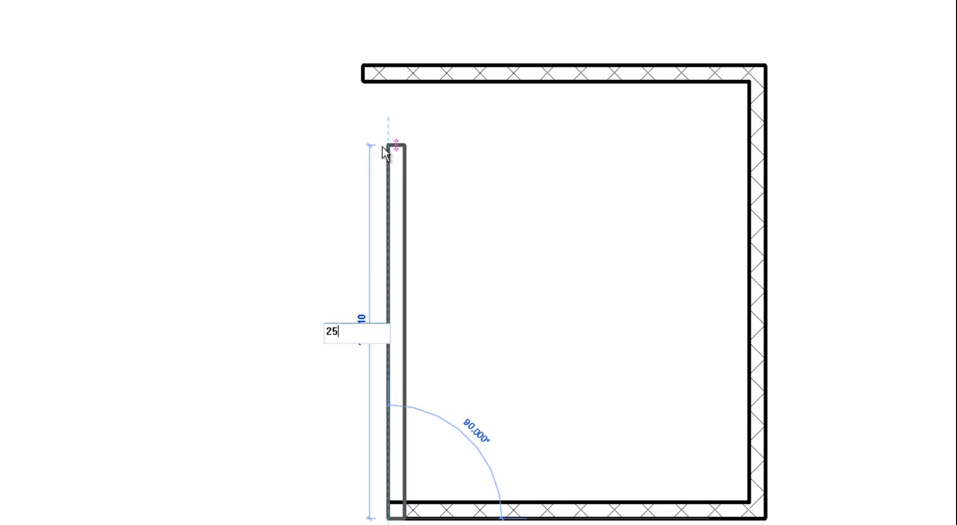
pyautogui.press('Return')
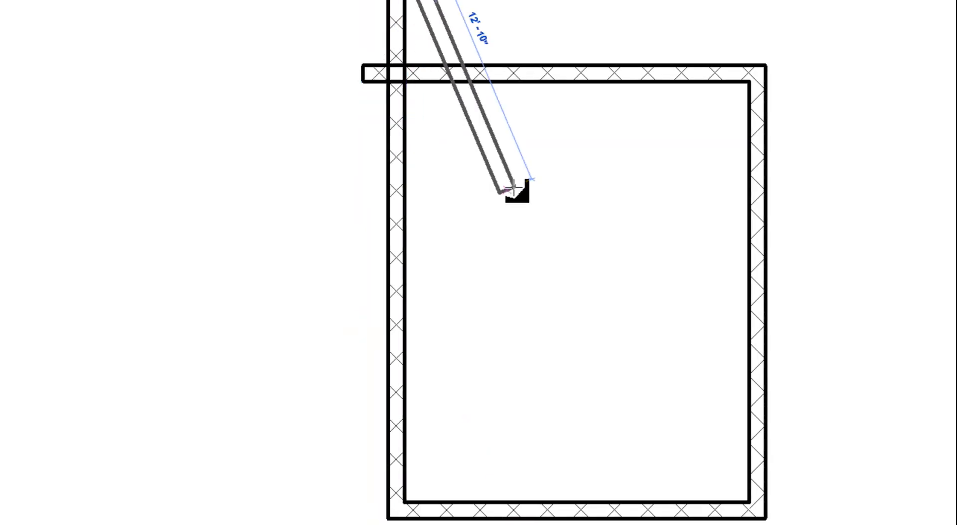
pyautogui.scroll(-3, 521, 204)
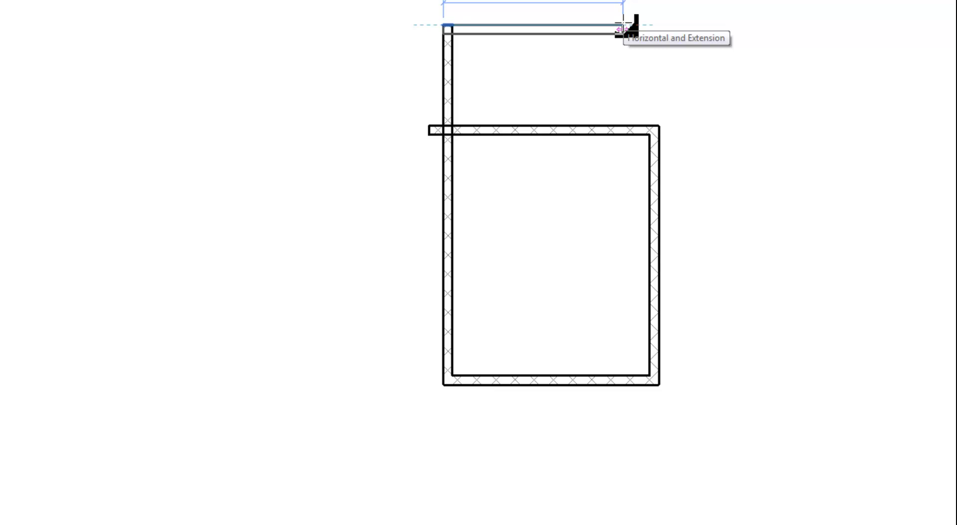
pyautogui.press('Escape')
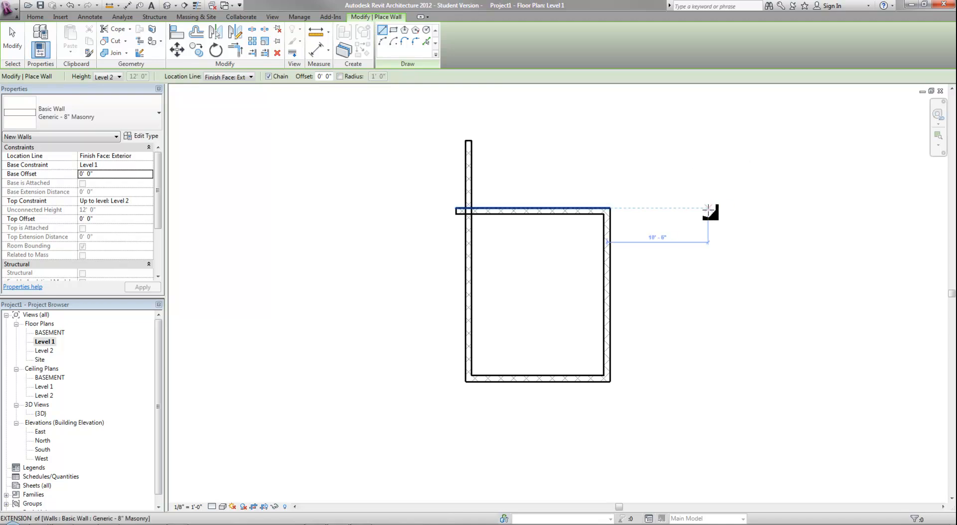
pyautogui.press('Escape')
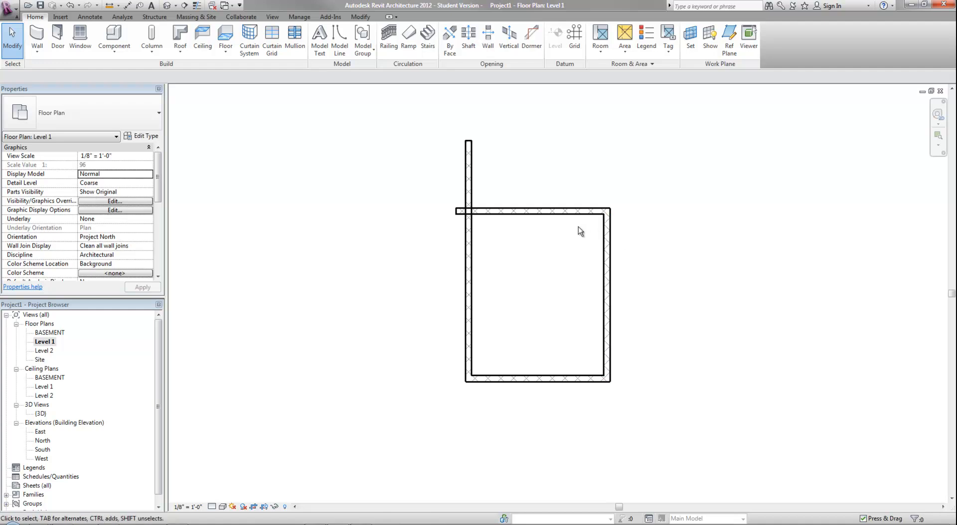
# Step: Pull the top wall's left end back to the inside of the long left wall, shortening it to about 11' 6"
pyautogui.scroll(2, 546, 222)
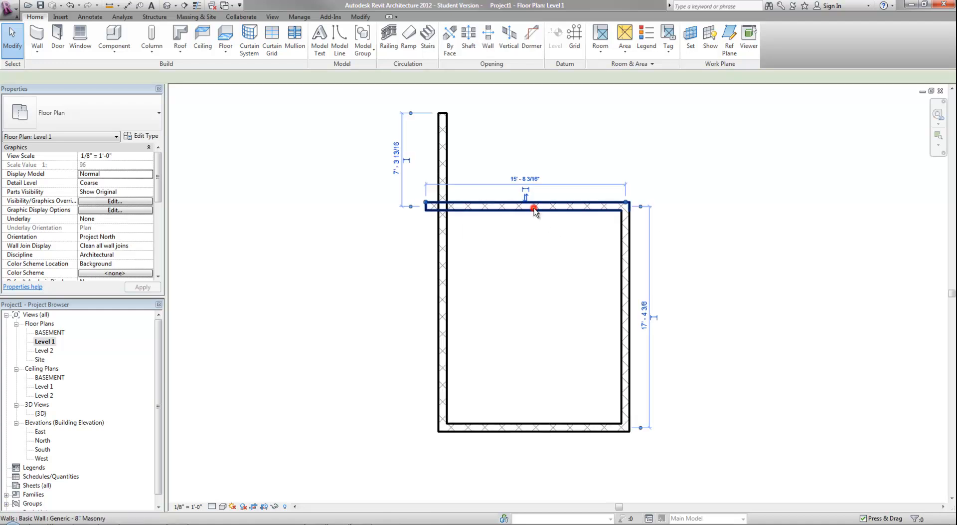
pyautogui.click(534, 206)
pyautogui.scroll(3, 534, 217)
pyautogui.moveTo(575, 262); pyautogui.dragTo(551, 361, button='middle')
pyautogui.scroll(1, 522, 349)
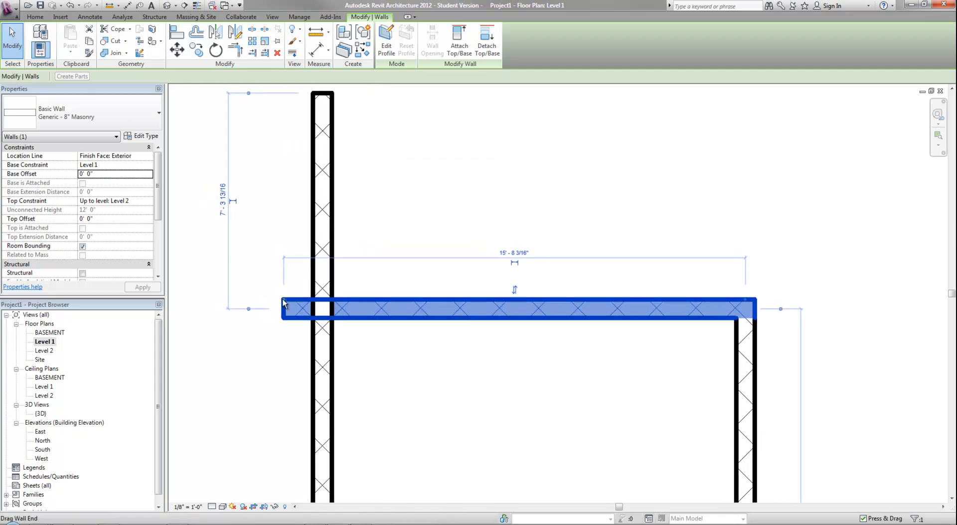
pyautogui.moveTo(283, 299); pyautogui.dragTo(388, 300)
pyautogui.scroll(-3, 391, 301)
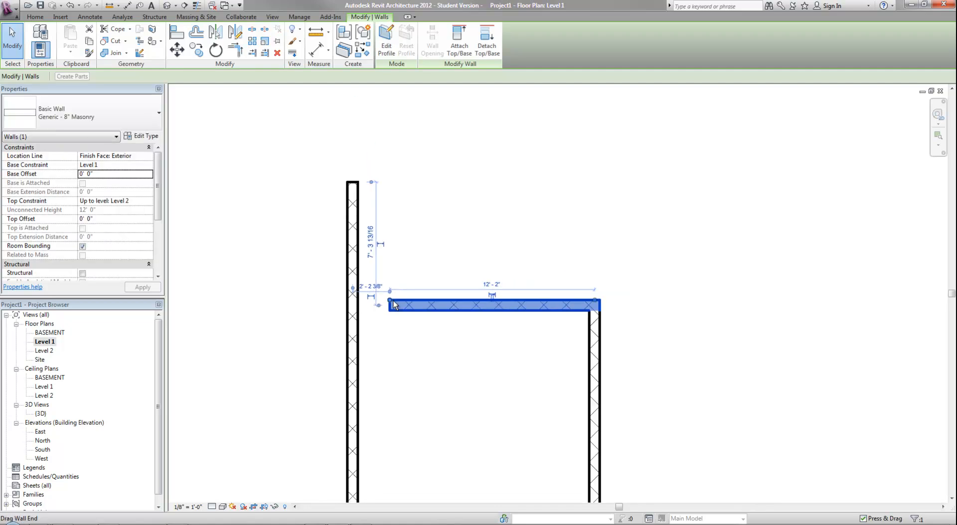
pyautogui.scroll(-4, 392, 303)
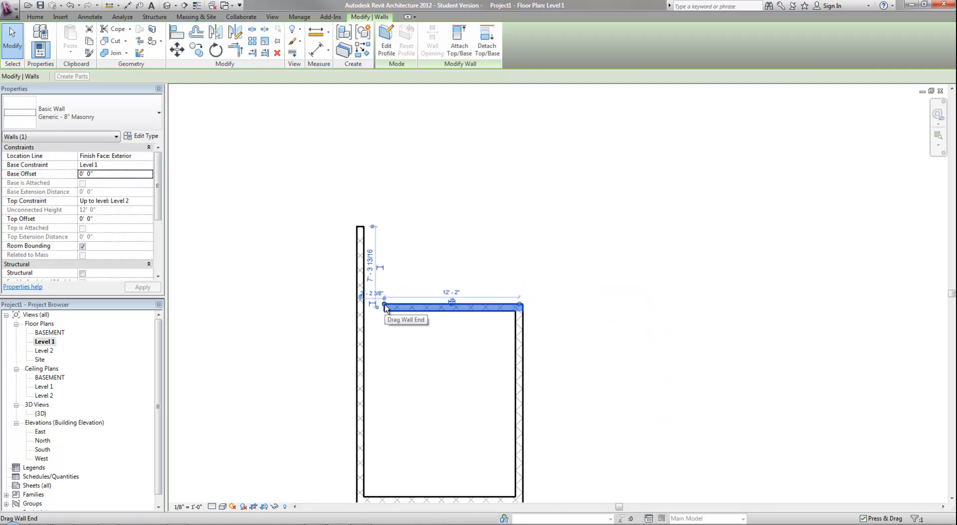
pyautogui.moveTo(382, 305)
pyautogui.mouseDown()
pyautogui.moveTo(330, 302)
pyautogui.moveTo(371, 254)
pyautogui.moveTo(387, 305)
pyautogui.mouseUp()
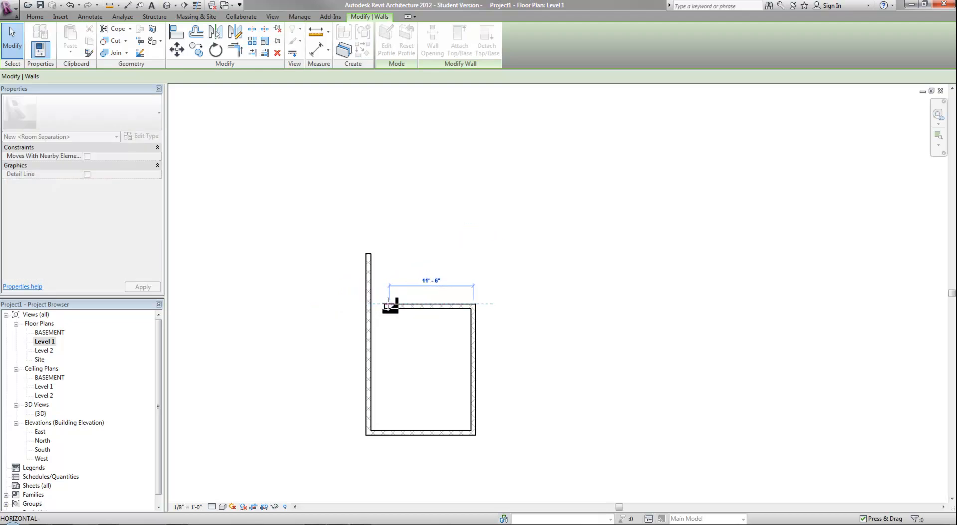
pyautogui.scroll(3, 409, 322)
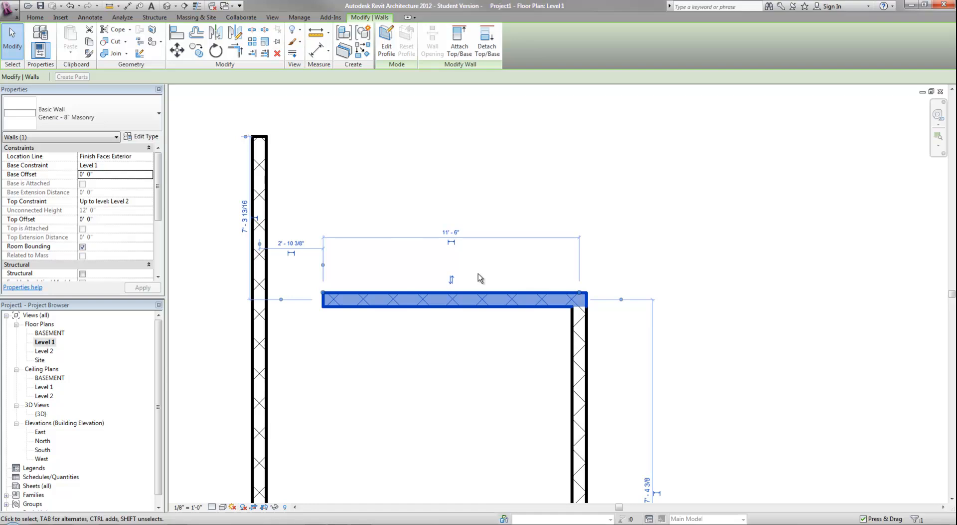
pyautogui.moveTo(480, 322); pyautogui.dragTo(483, 257, button='middle')
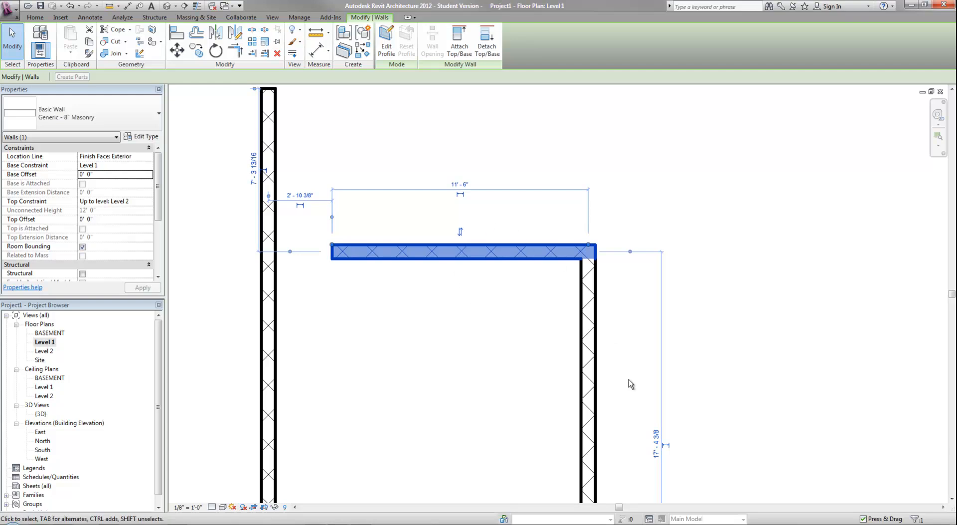
pyautogui.click(433, 374)
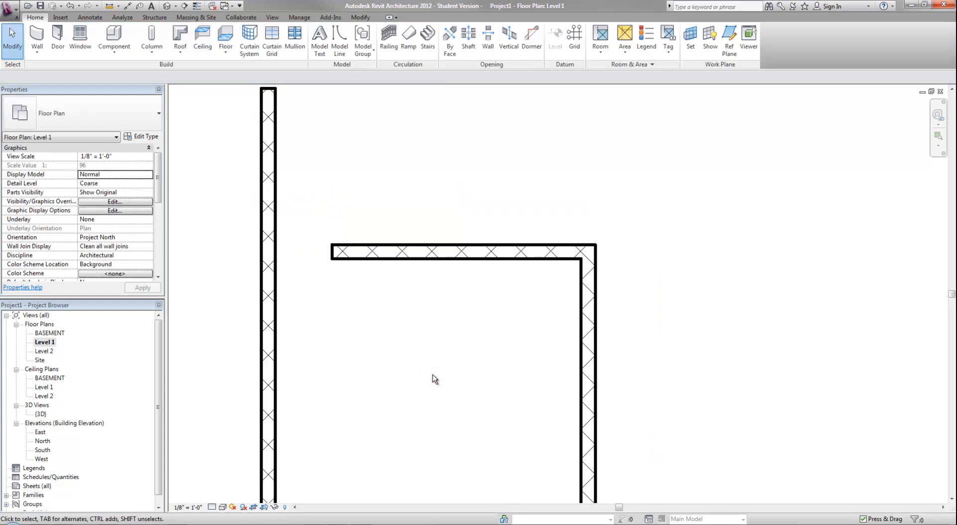
# Step: Set the top horizontal wall's length to 13' through its temporary dimension
pyautogui.click(443, 261)
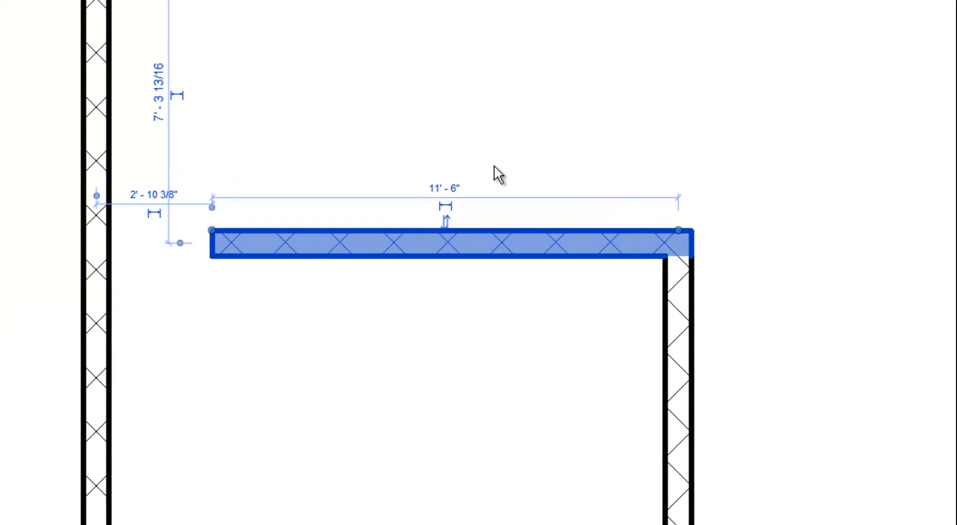
pyautogui.click(446, 186)
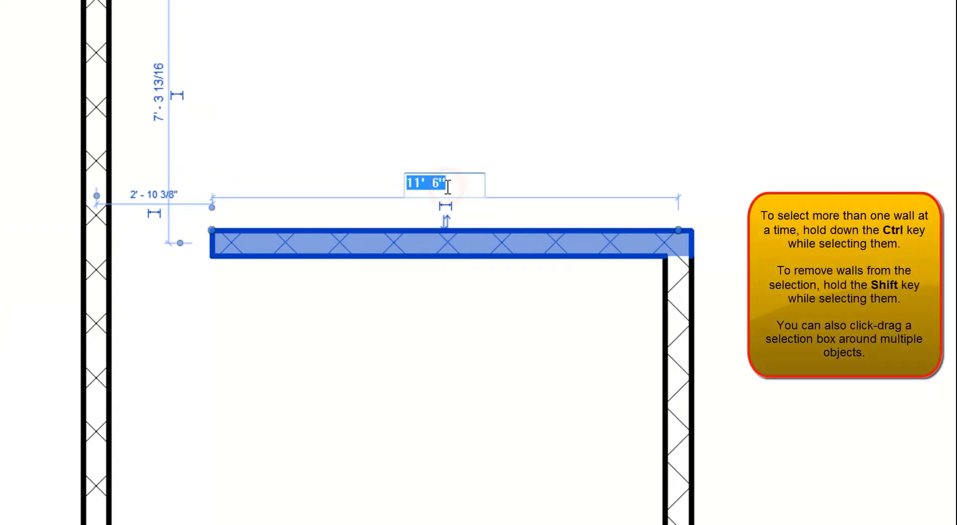
pyautogui.write("13'")
pyautogui.press('Return')
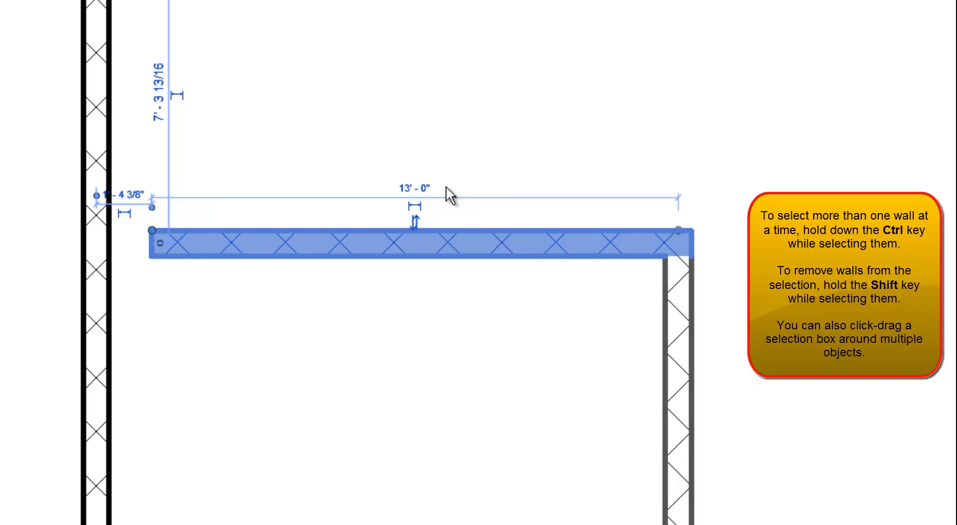
pyautogui.scroll(-2, 414, 245)
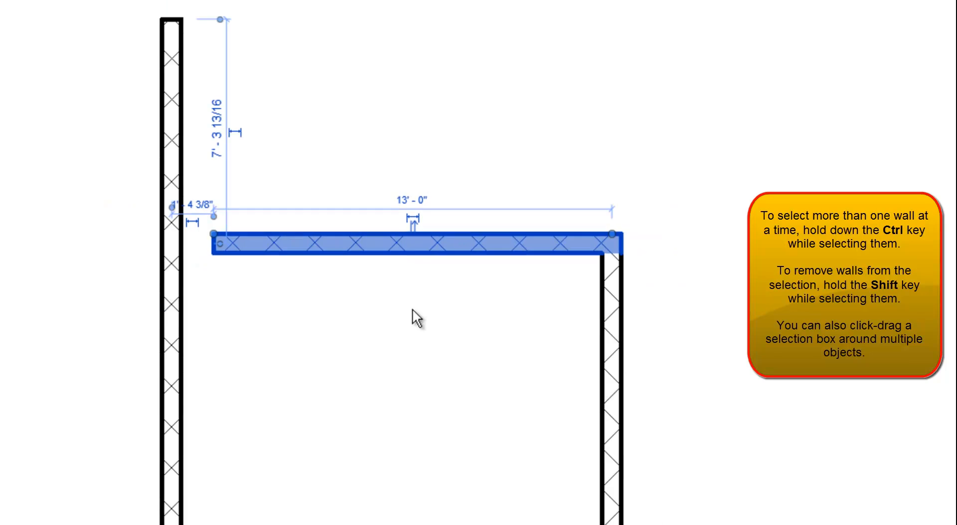
pyautogui.moveTo(411, 360); pyautogui.dragTo(446, 344, button='middle')
pyautogui.moveTo(507, 461); pyautogui.dragTo(514, 340, button='middle')
pyautogui.click(516, 376)
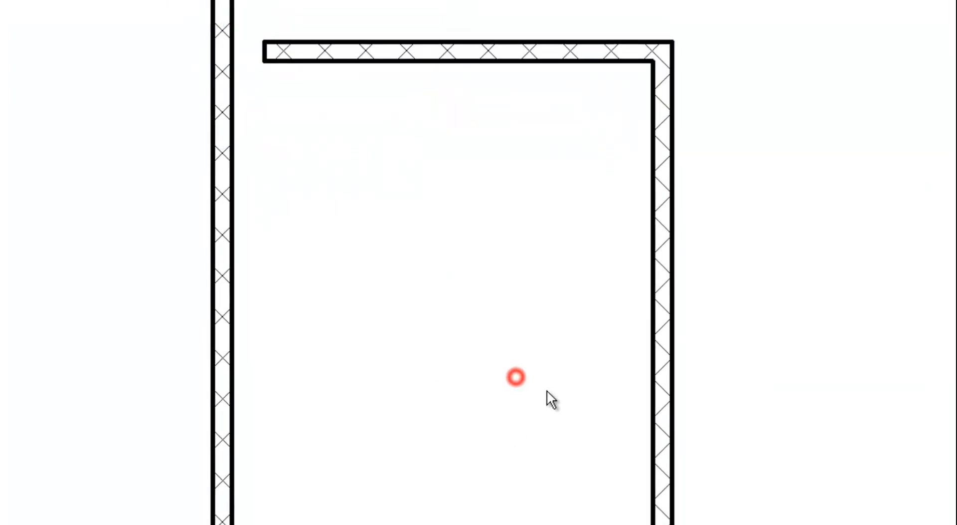
# Step: Move the right vertical wall by setting its distance from the left vertical wall to 18'
pyautogui.moveTo(516, 378); pyautogui.dragTo(530, 310, button='middle')
pyautogui.moveTo(643, 309); pyautogui.dragTo(677, 241, button='middle')
pyautogui.click(676, 235)
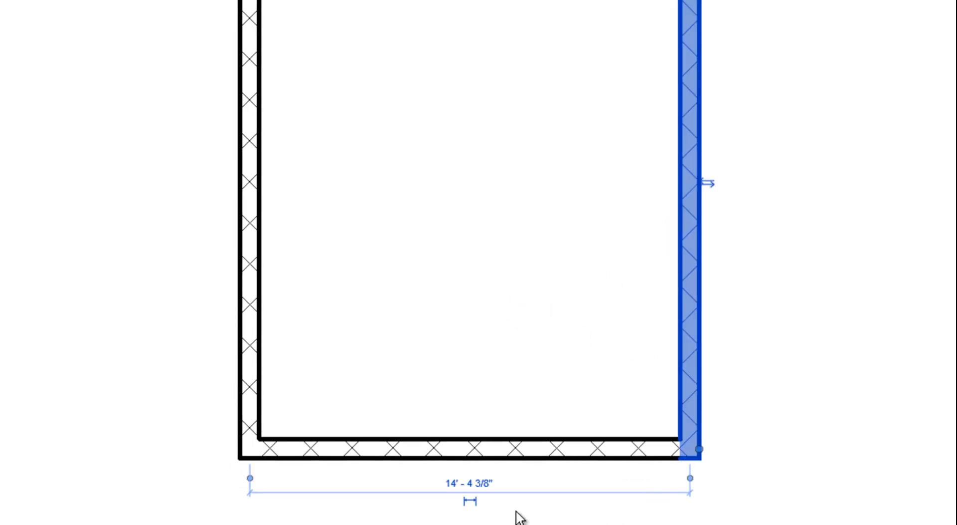
pyautogui.scroll(1, 483, 509)
pyautogui.scroll(1, 483, 508)
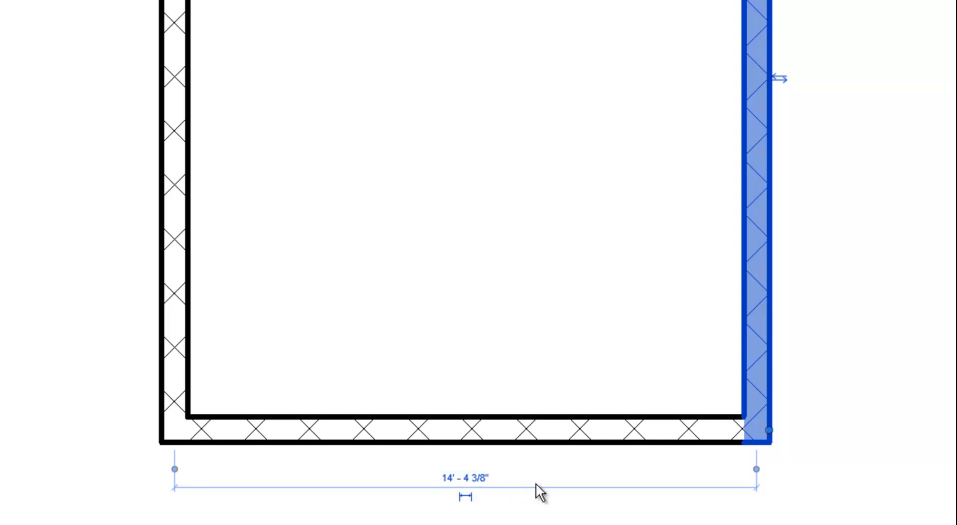
pyautogui.click(472, 477)
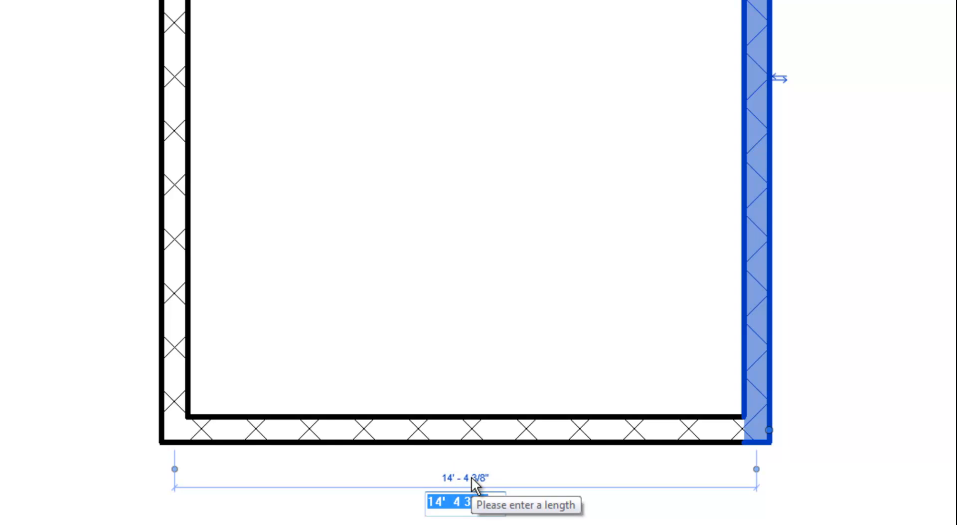
pyautogui.write("18'")
pyautogui.press('Return')
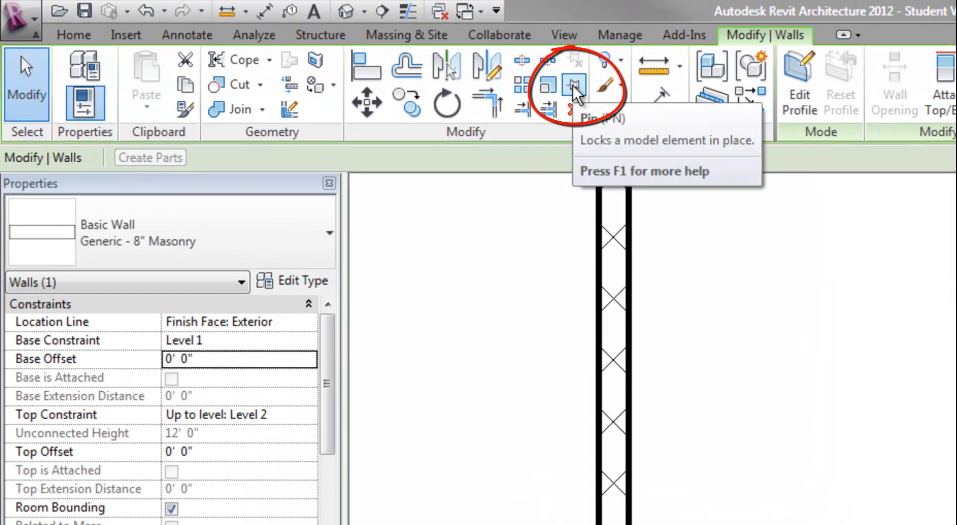
# Step: Pin the right vertical wall in place and reselect it to check the pin
pyautogui.click(573, 87)
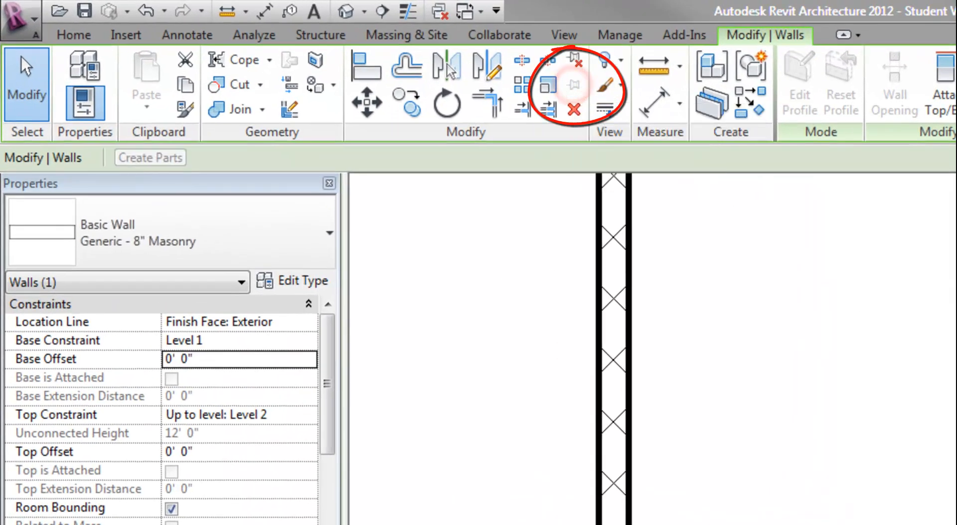
pyautogui.click(645, 297)
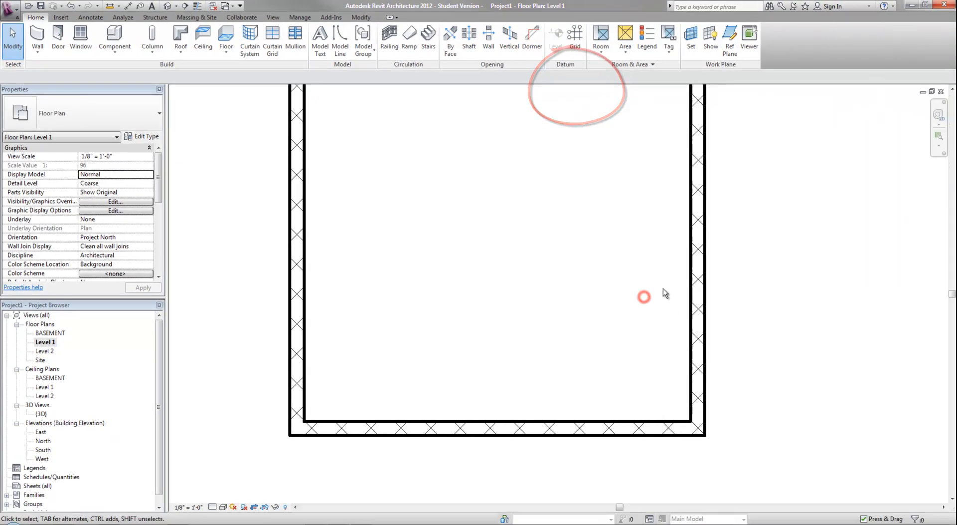
pyautogui.click(692, 272)
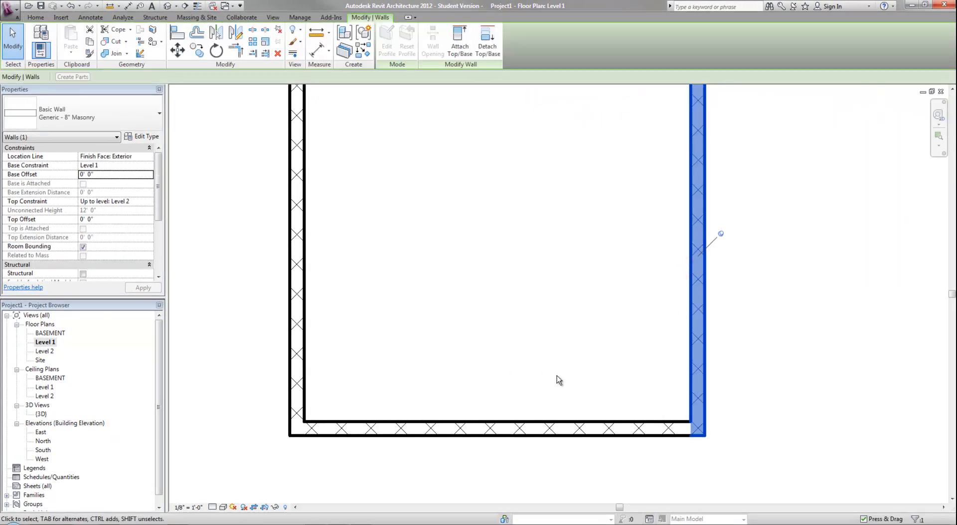
# Step: Detach the bottom wall's right end from the pinned wall and shorten the bottom wall to about 16' 4"
pyautogui.click(675, 427)
pyautogui.moveTo(698, 435); pyautogui.dragTo(661, 436)
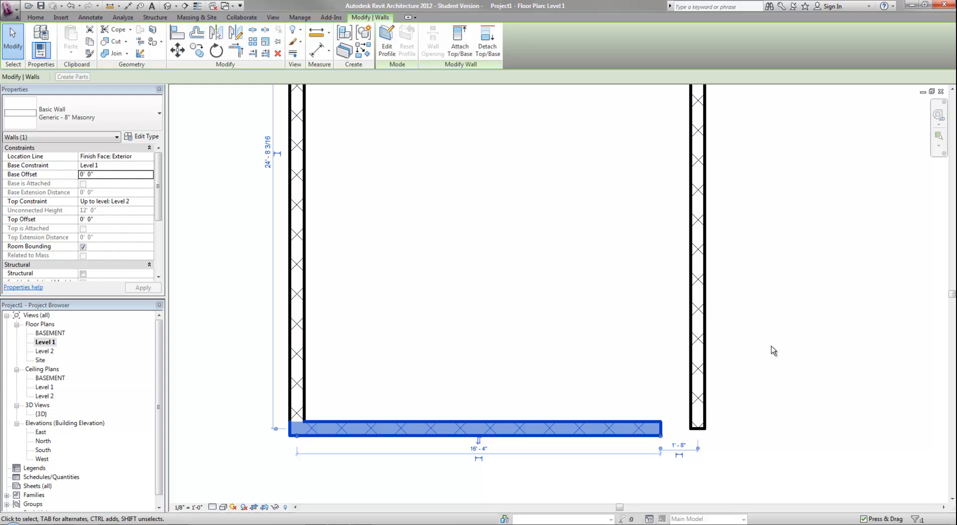
# Step: Clear the wall selection and open the East building elevation around the masonry walls and level heads
pyautogui.click(518, 264)
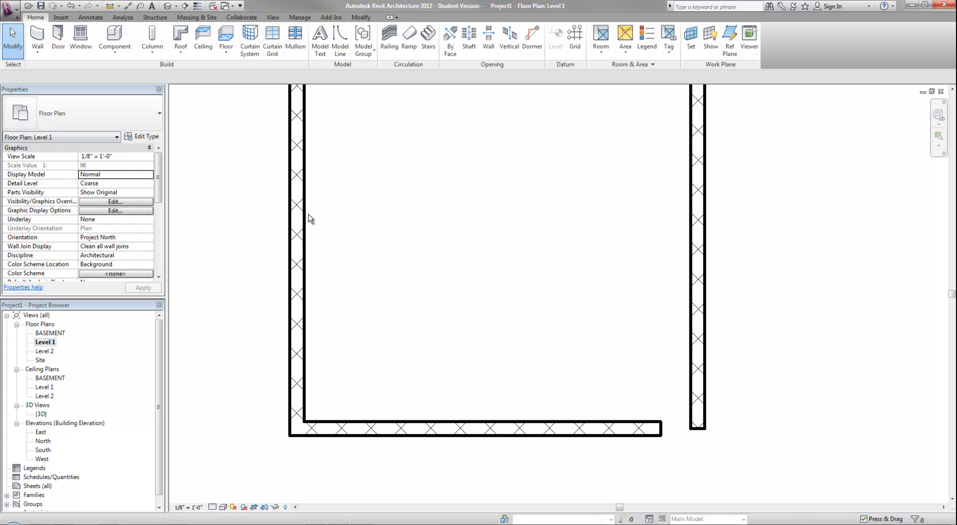
pyautogui.click(353, 265)
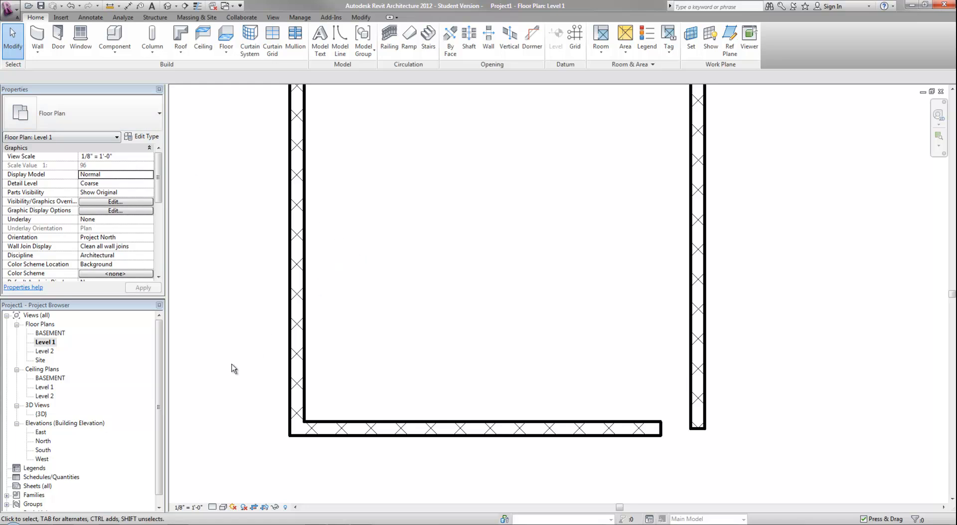
pyautogui.doubleClick(40, 432)
pyautogui.scroll(3, 432, 378)
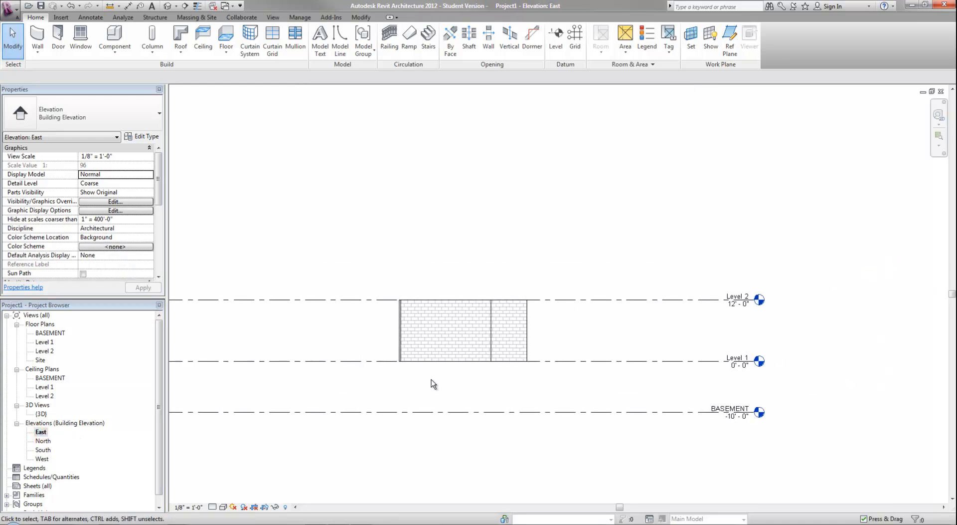
pyautogui.moveTo(592, 403); pyautogui.dragTo(486, 401, button='middle')
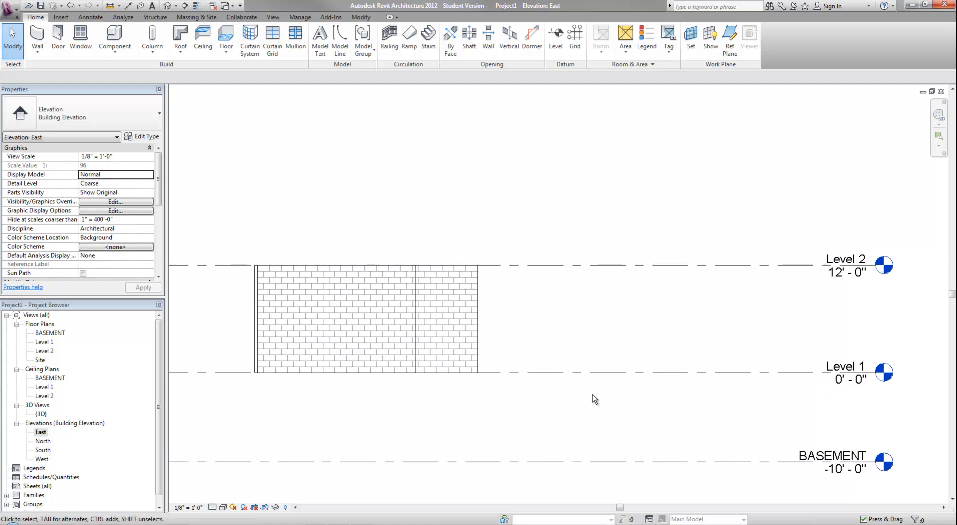
# Step: Set Level 2's elevation to 14' in the East elevation
pyautogui.click(848, 274)
pyautogui.click(847, 273)
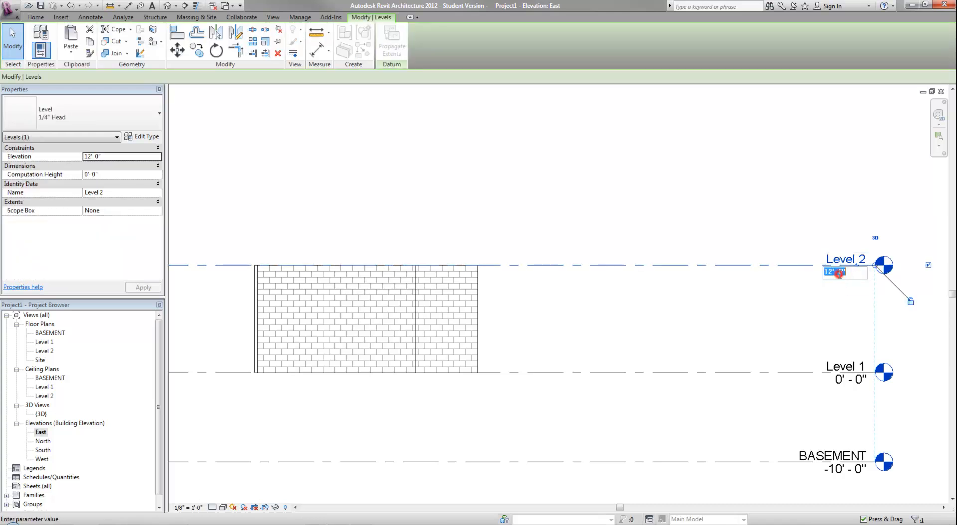
pyautogui.write('14')
pyautogui.press('Return')
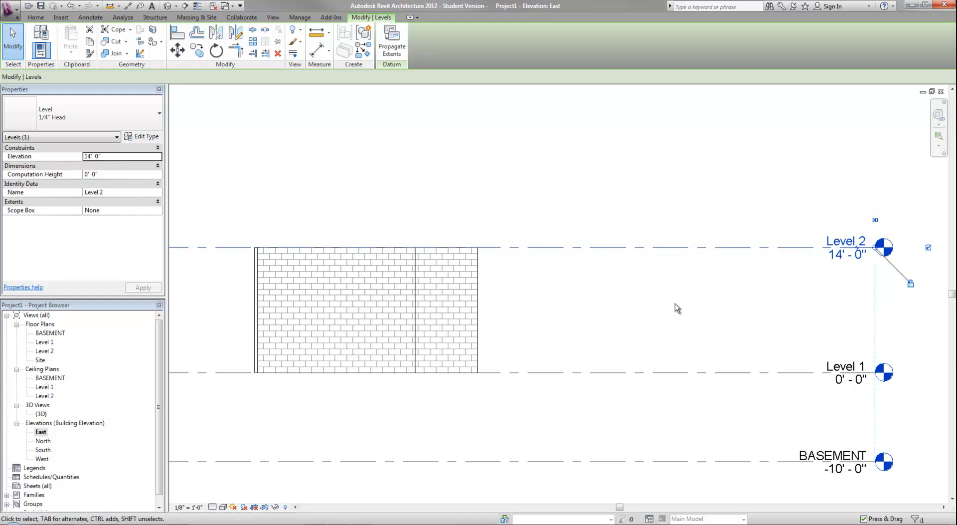
# Step: Deselect Level 2 and select the near masonry wall spanning Level 1 to Level 2 in the East elevation
pyautogui.click(556, 294)
pyautogui.click(471, 283)
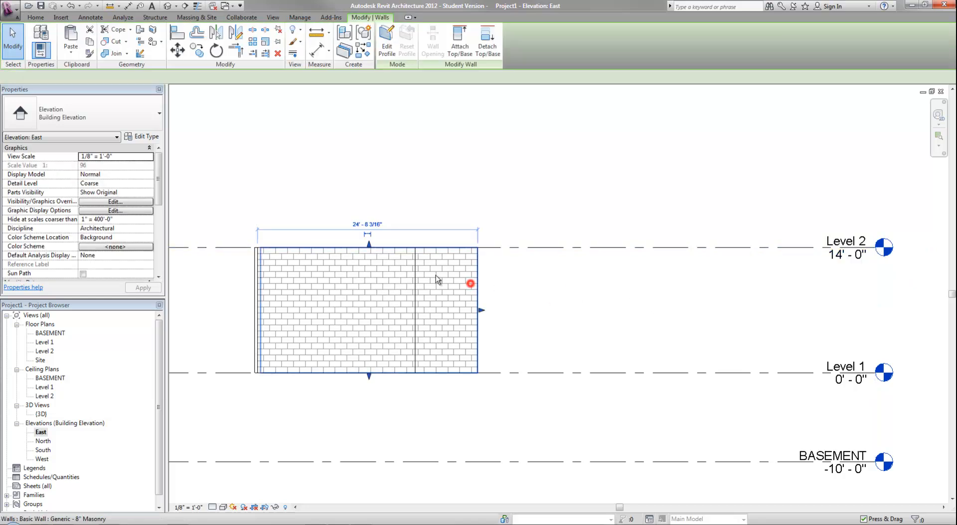